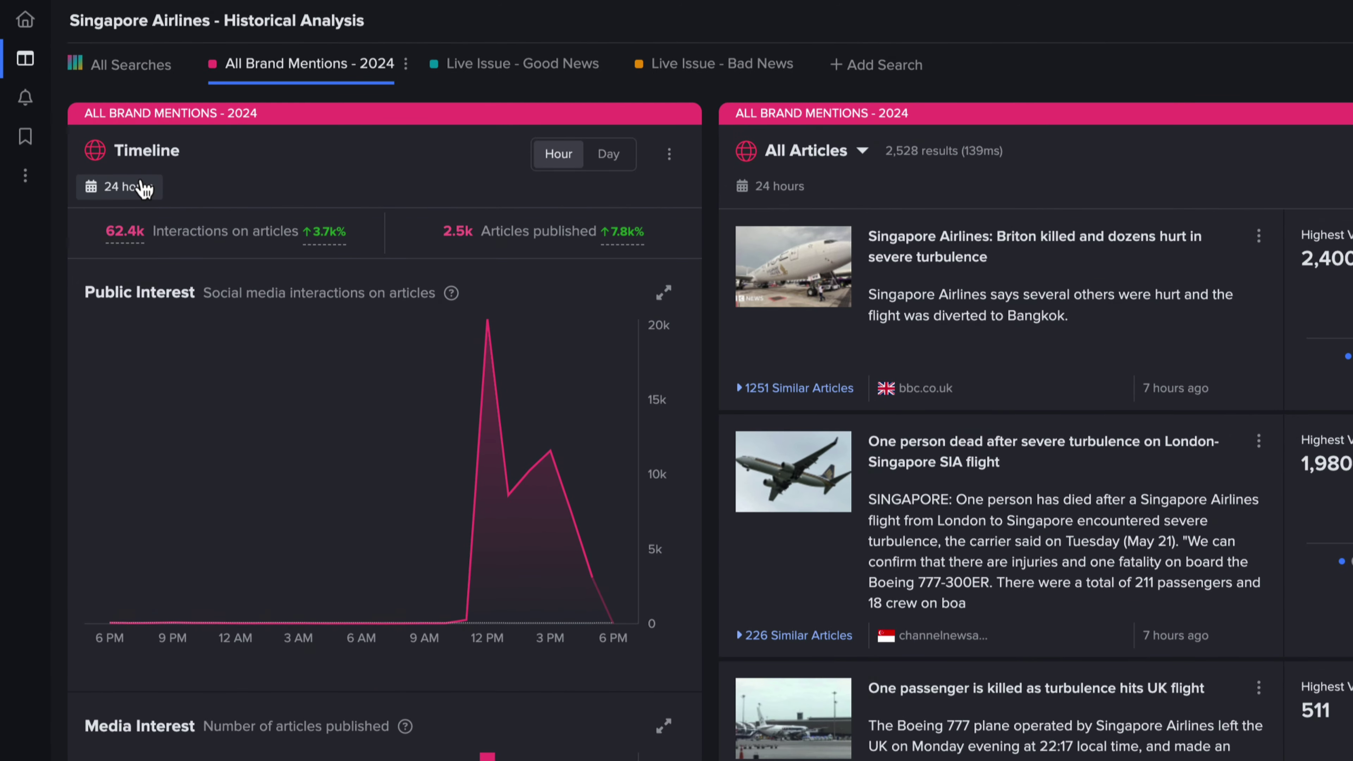
Step: Try the time period options (last 7 days, 12 months, full year, from date, custom range), then close unchanged
left_click(143, 188)
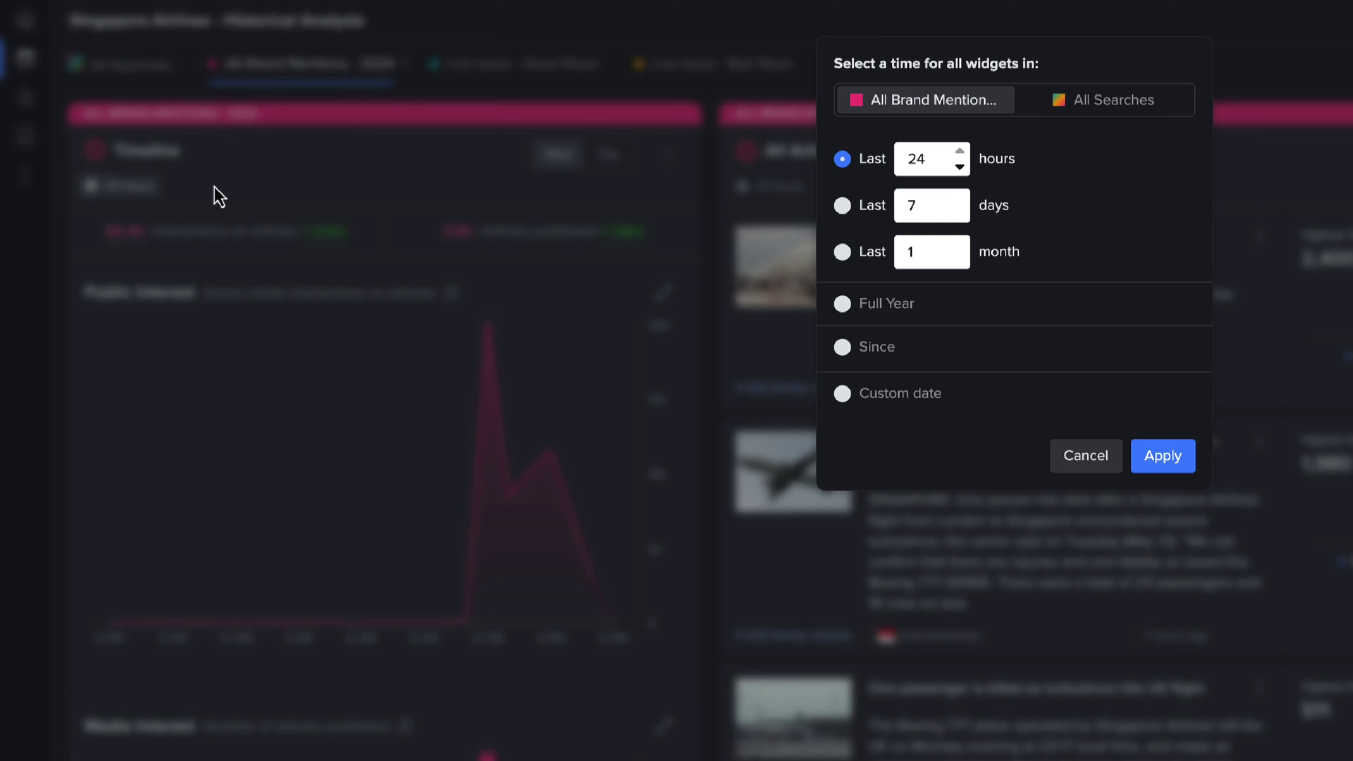
left_click(846, 213)
left_click(852, 252)
left_click(960, 245)
left_click(959, 246)
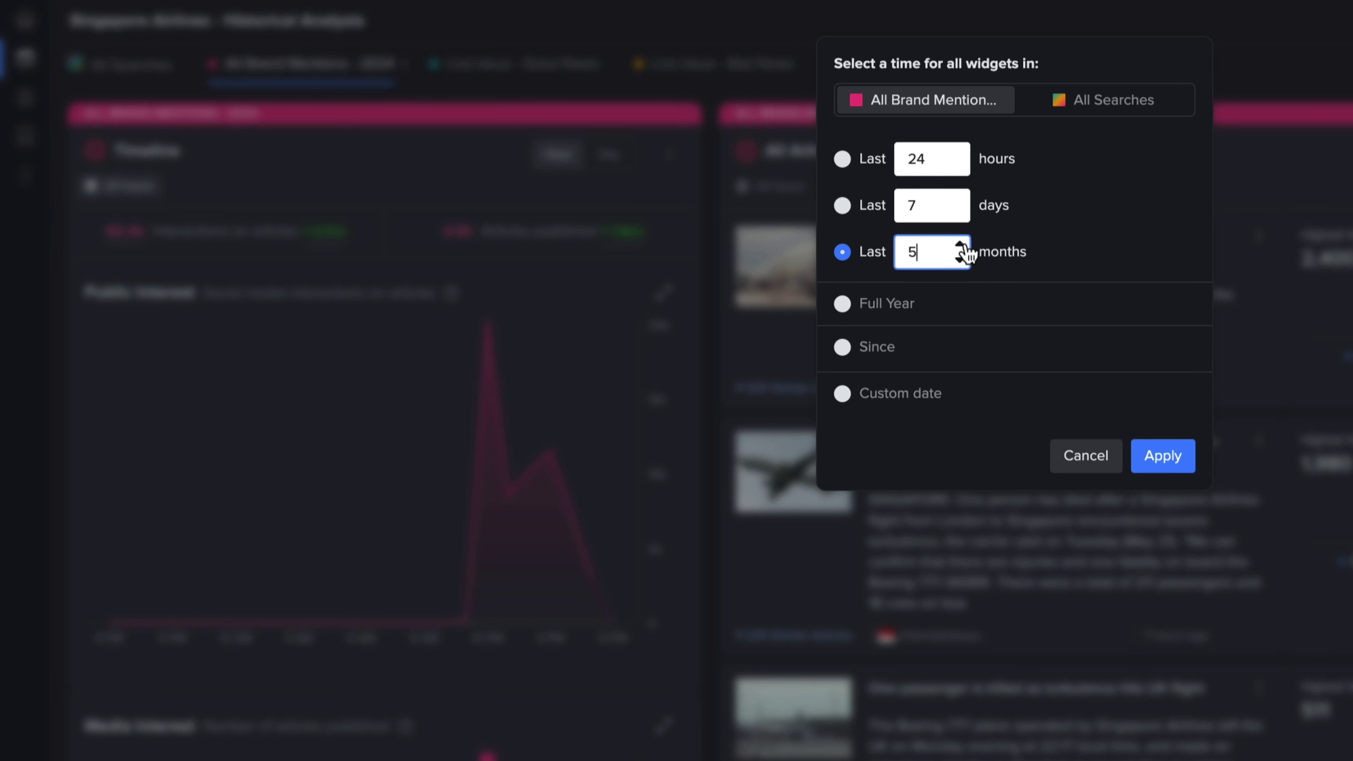
left_click(960, 246)
left_click(960, 246)
left_click(959, 245)
left_click(960, 245)
left_click(844, 304)
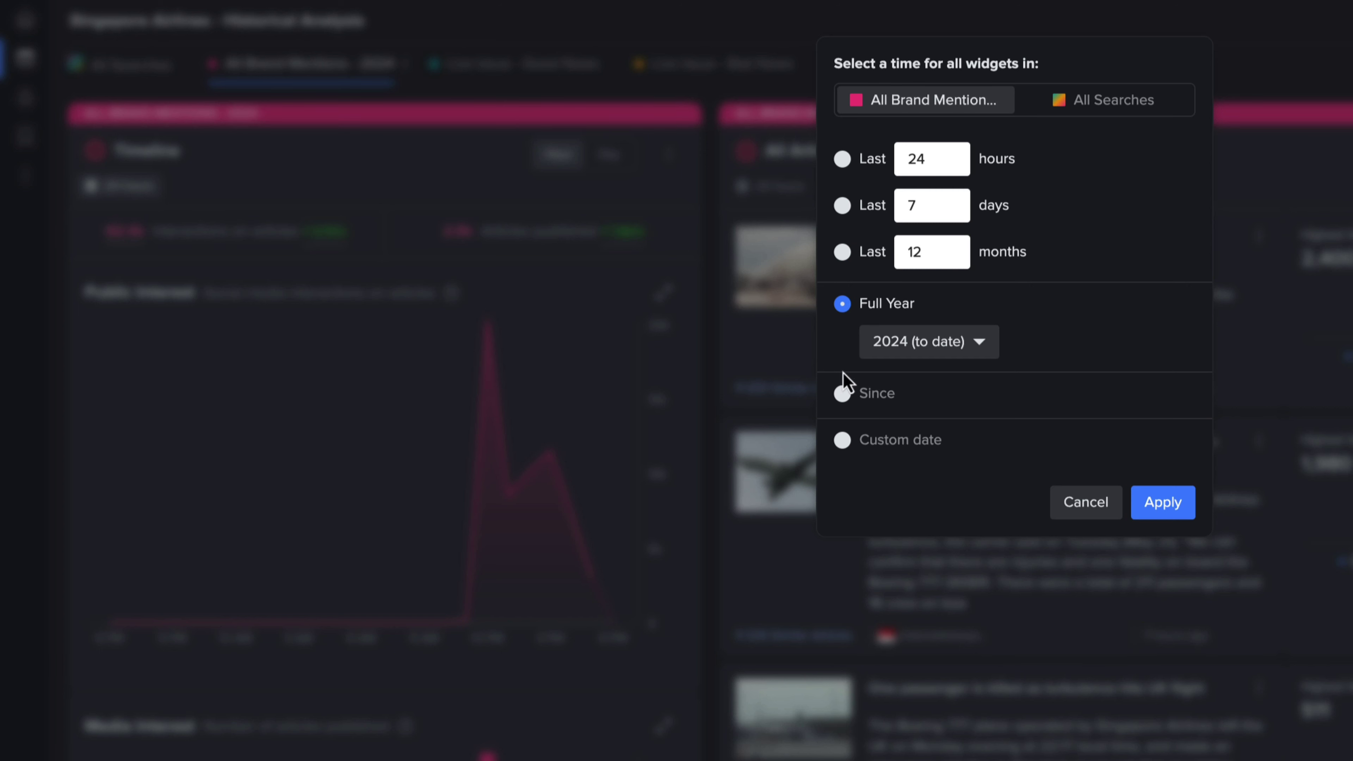
left_click(843, 392)
left_click(843, 461)
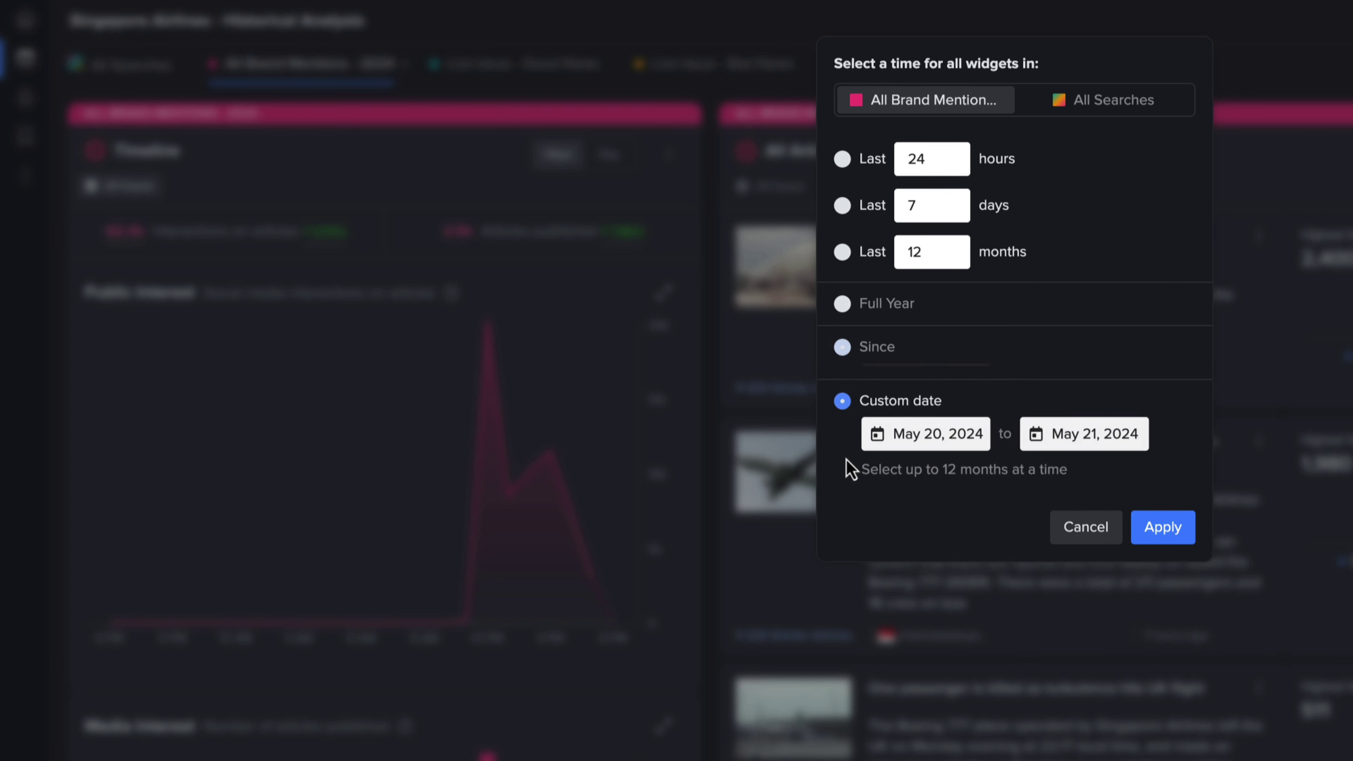
left_click(1068, 525)
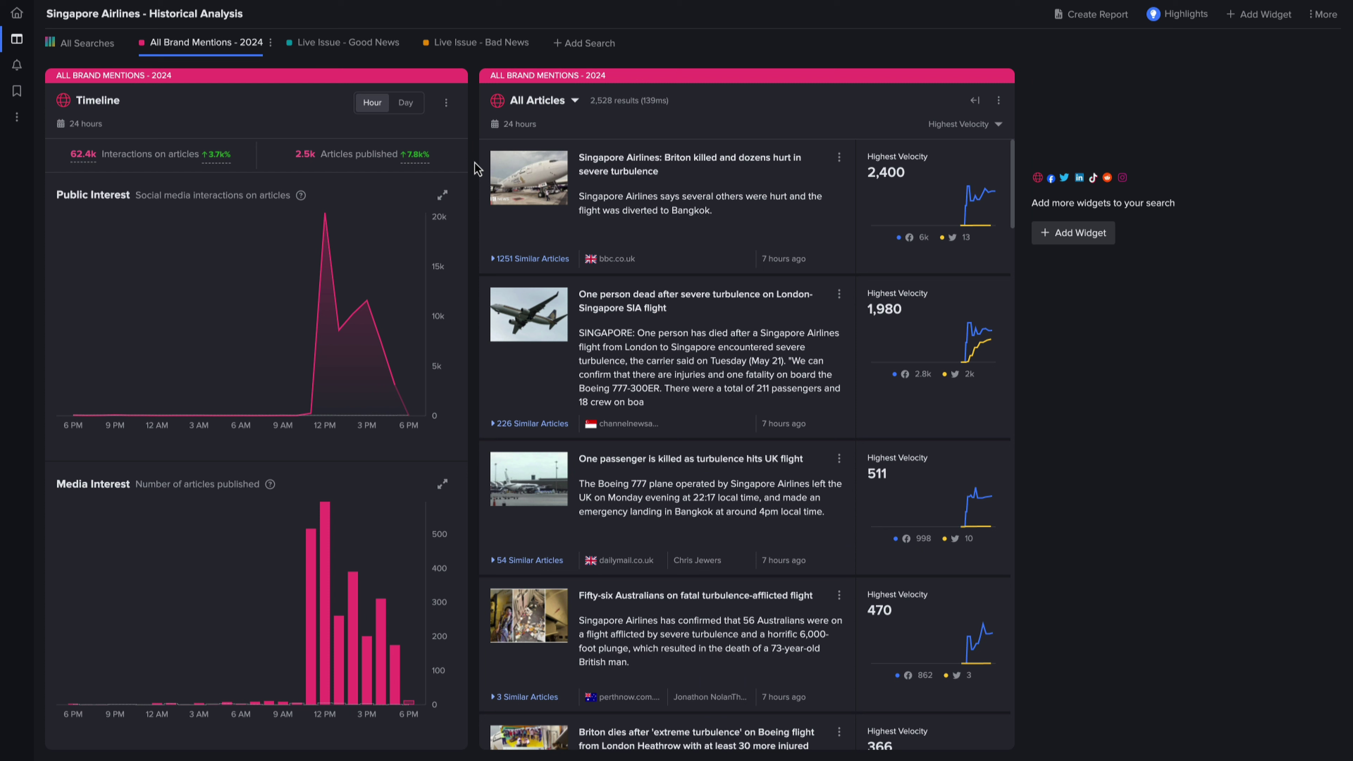
Step: Set the brand mentions widgets' time period to the last 7 days
left_click(86, 128)
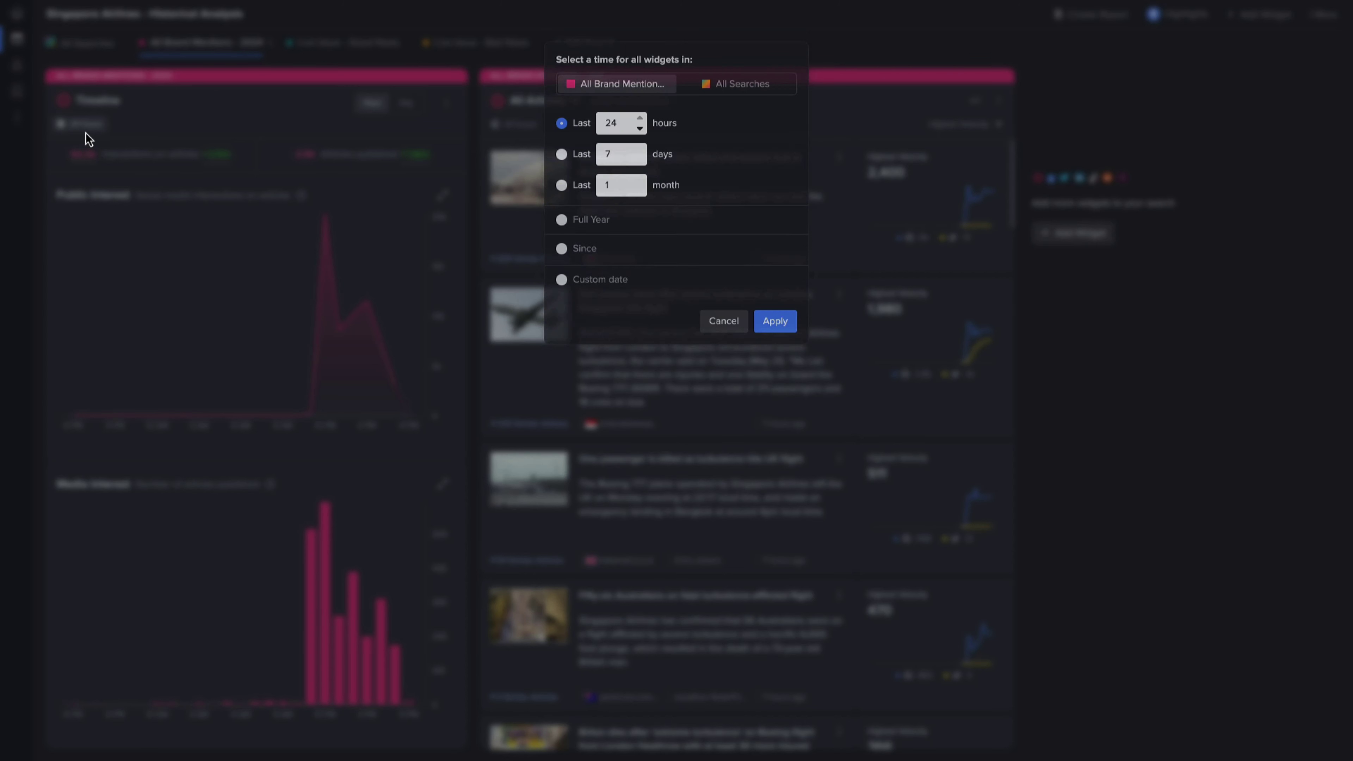
left_click(581, 137)
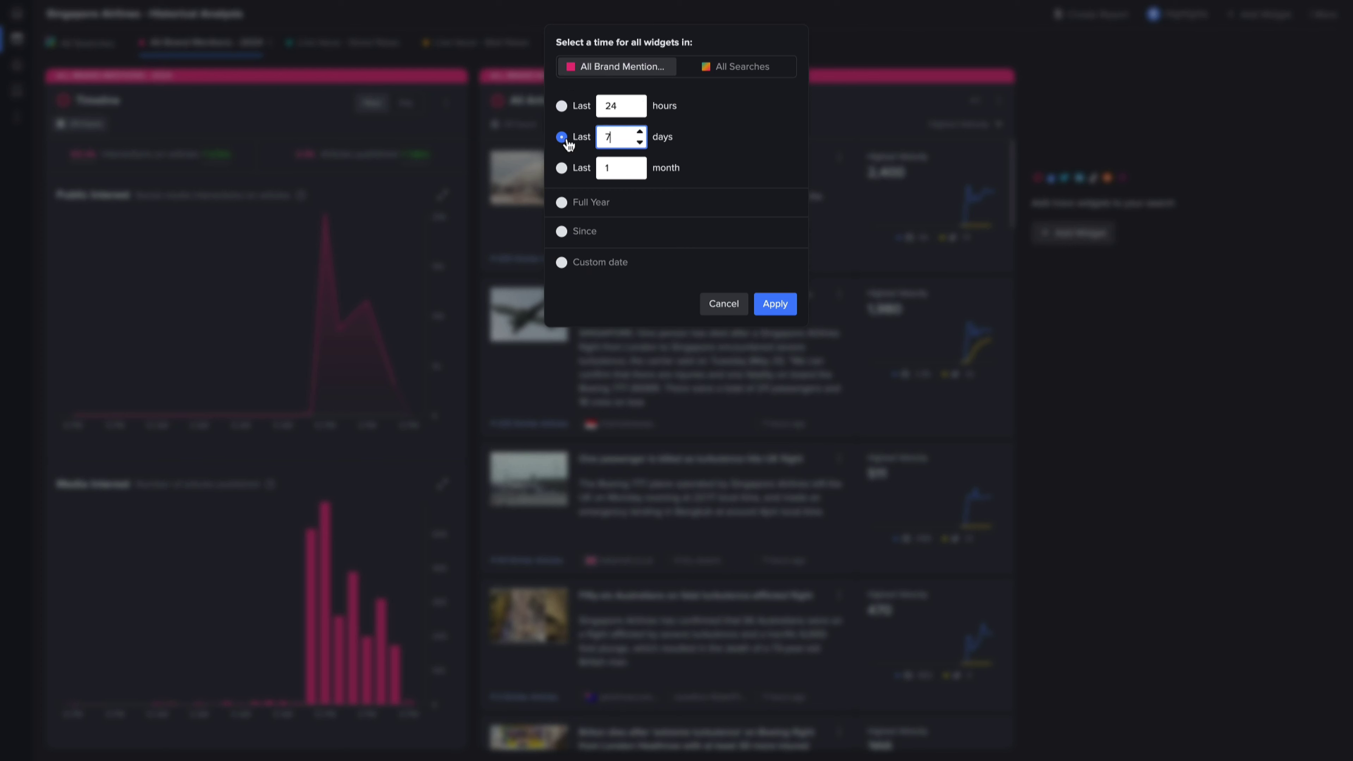
left_click(773, 305)
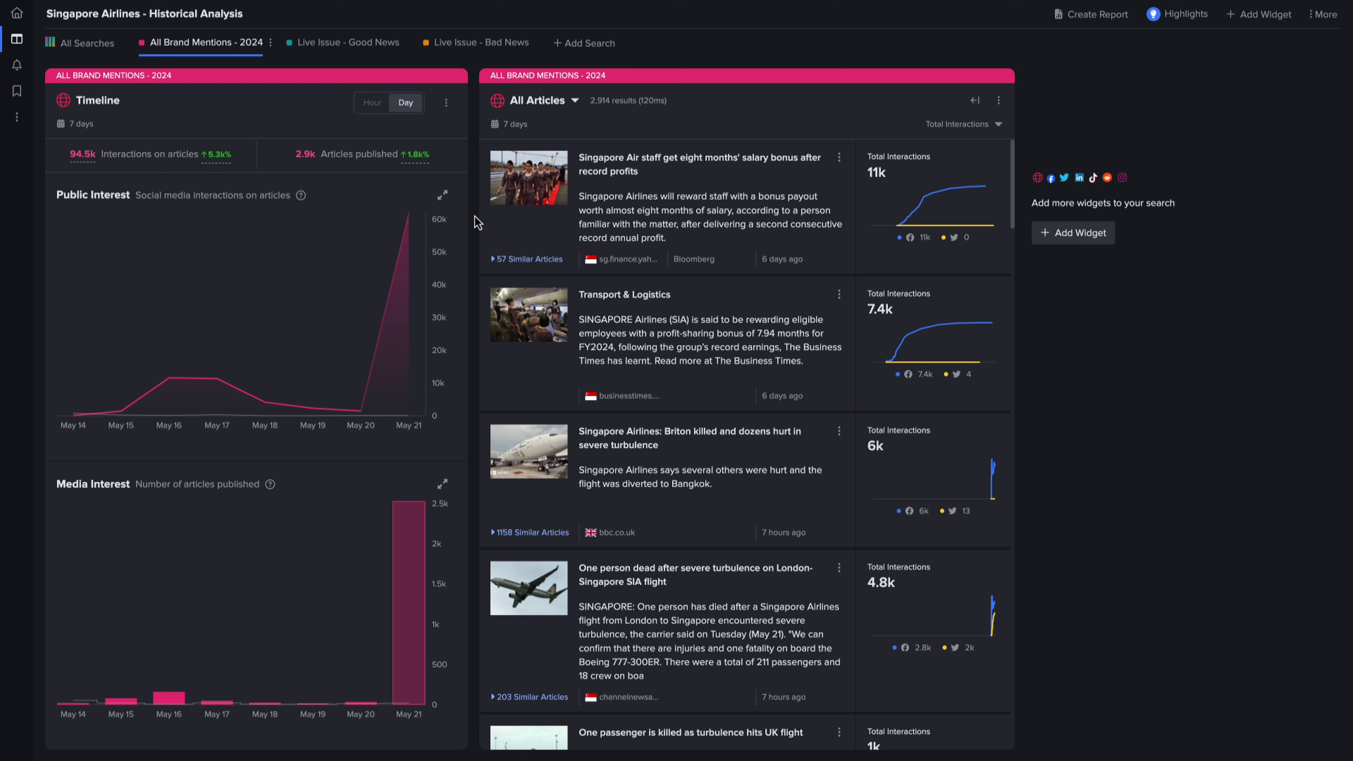
Step: Scope the time change to the brand mentions search, choose a full-year period, and apply it
left_click(80, 125)
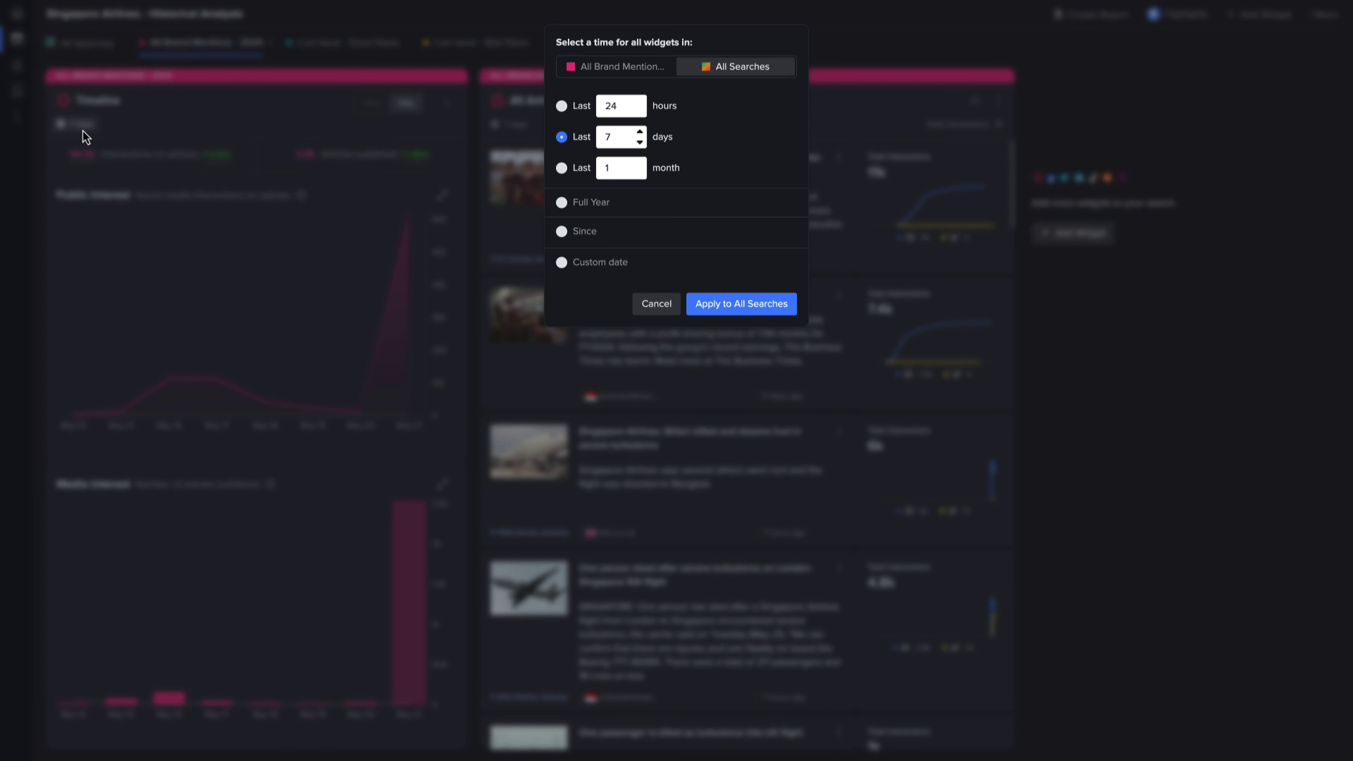
left_click(607, 69)
left_click(575, 205)
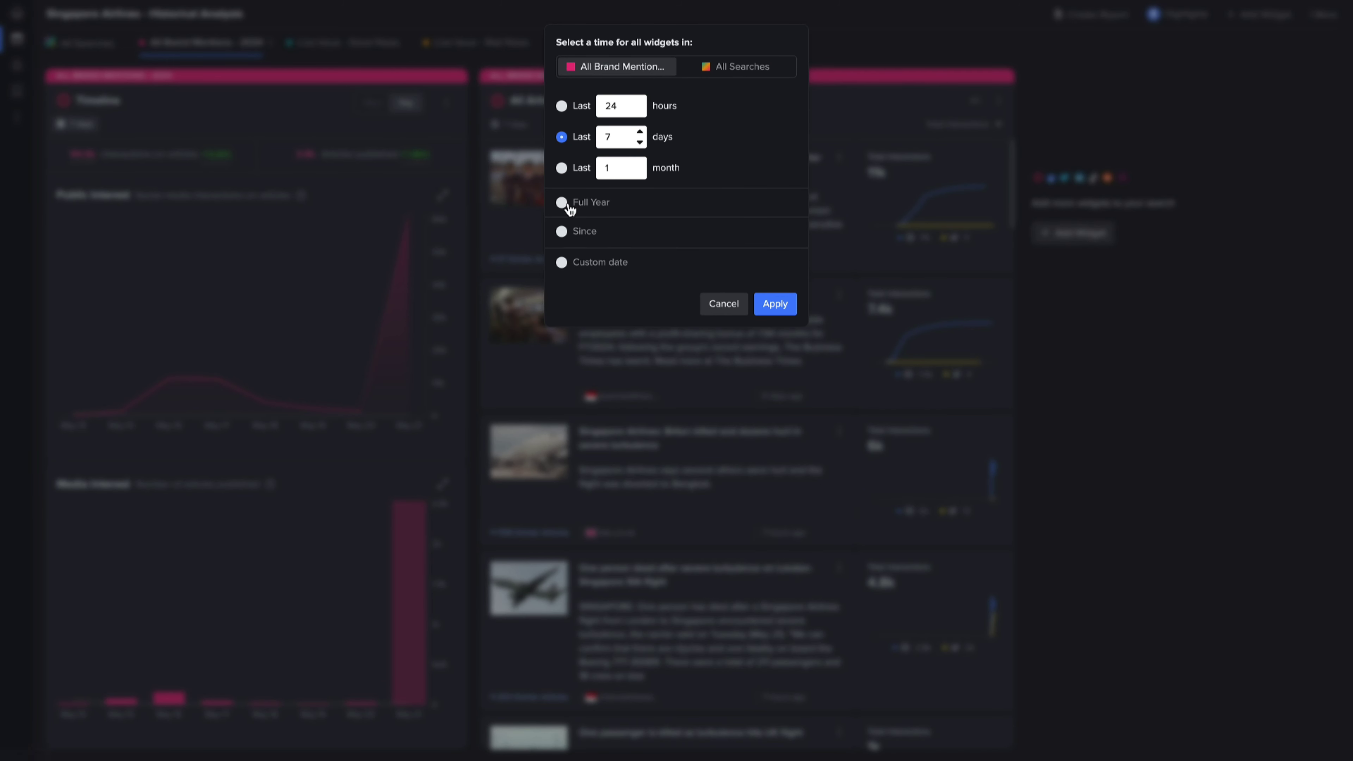
left_click(775, 335)
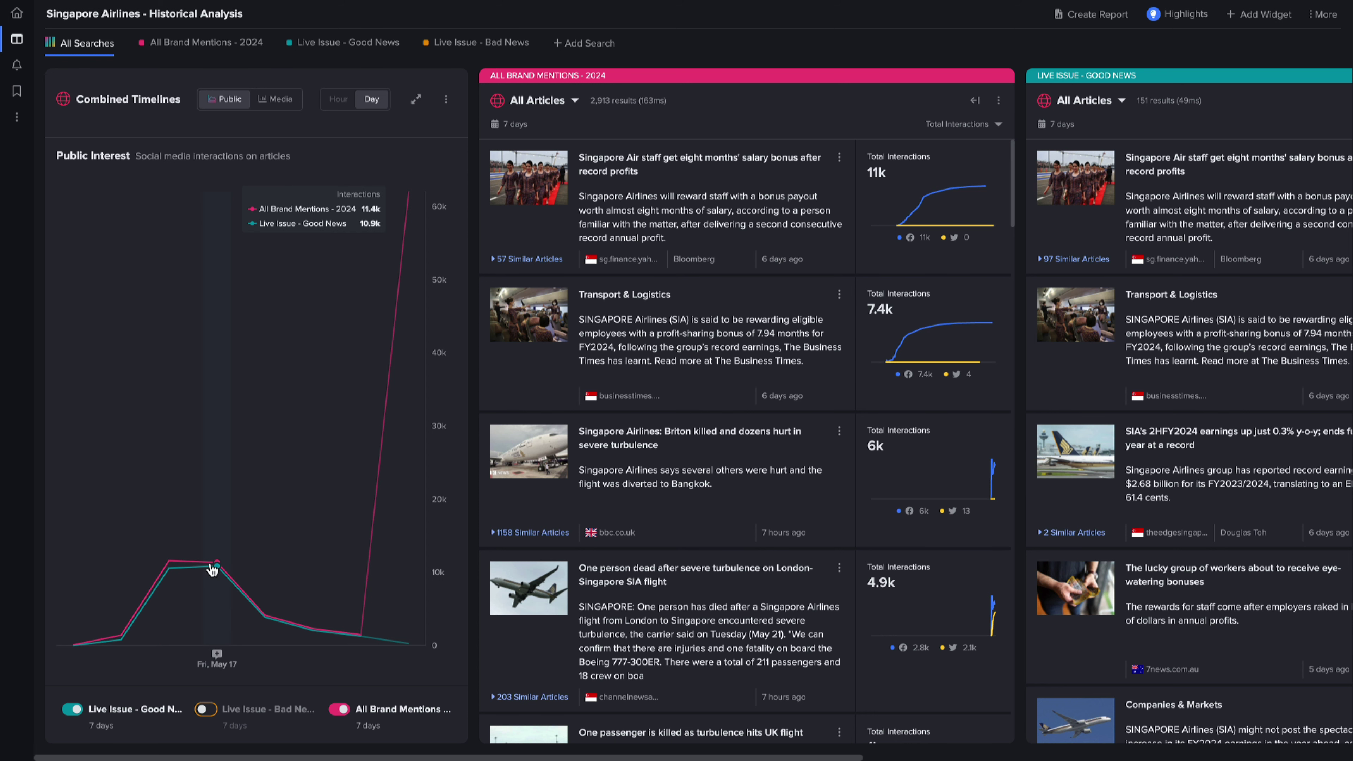
Step: Toggle on Live Issue - Bad News in the Media comparison, then return to the Public view
left_click(277, 99)
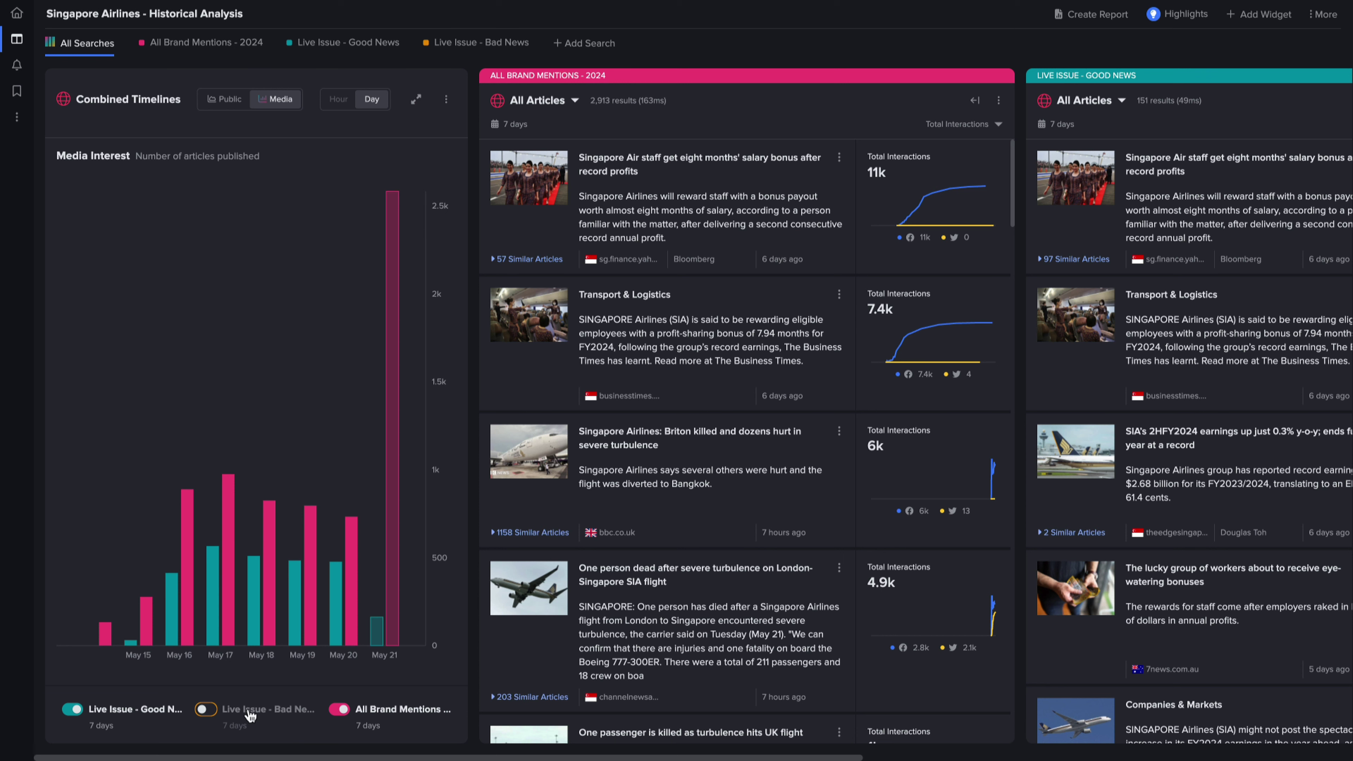
left_click(206, 710)
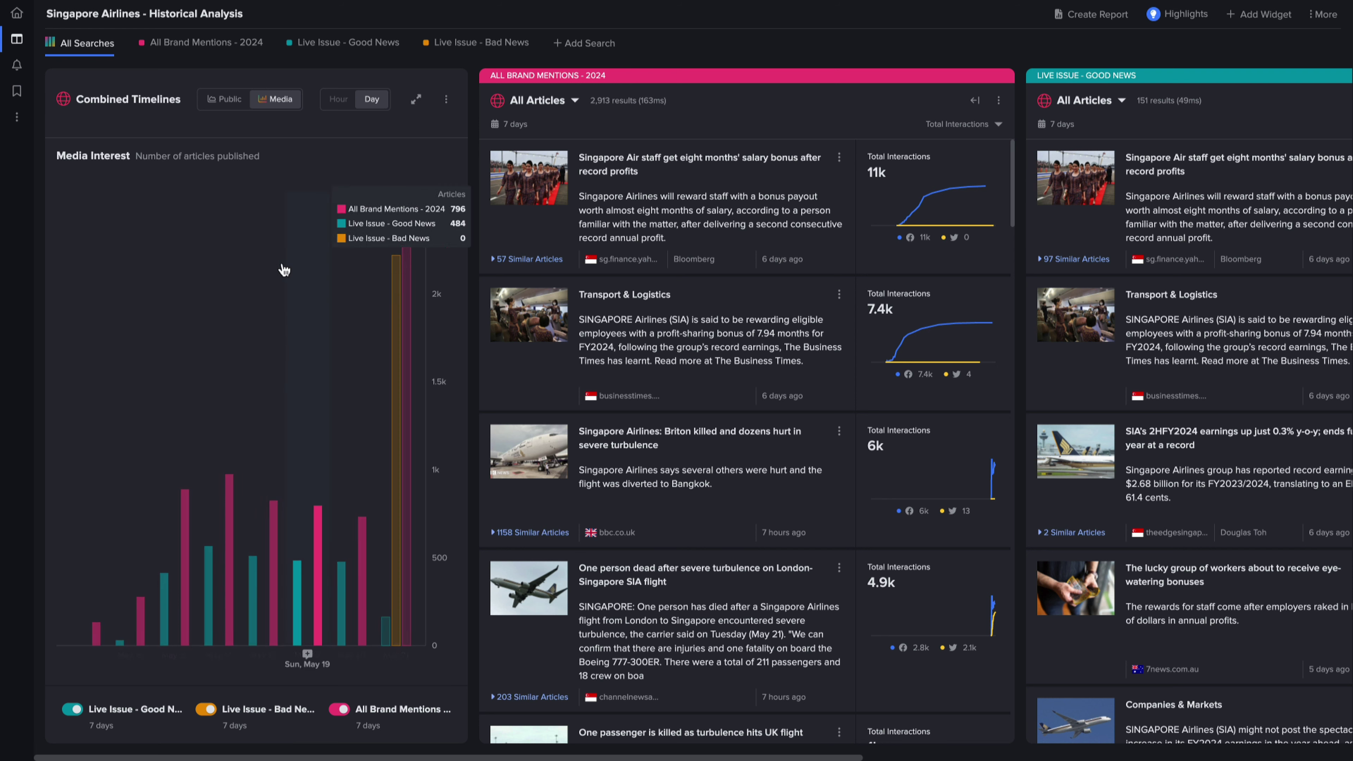
left_click(223, 99)
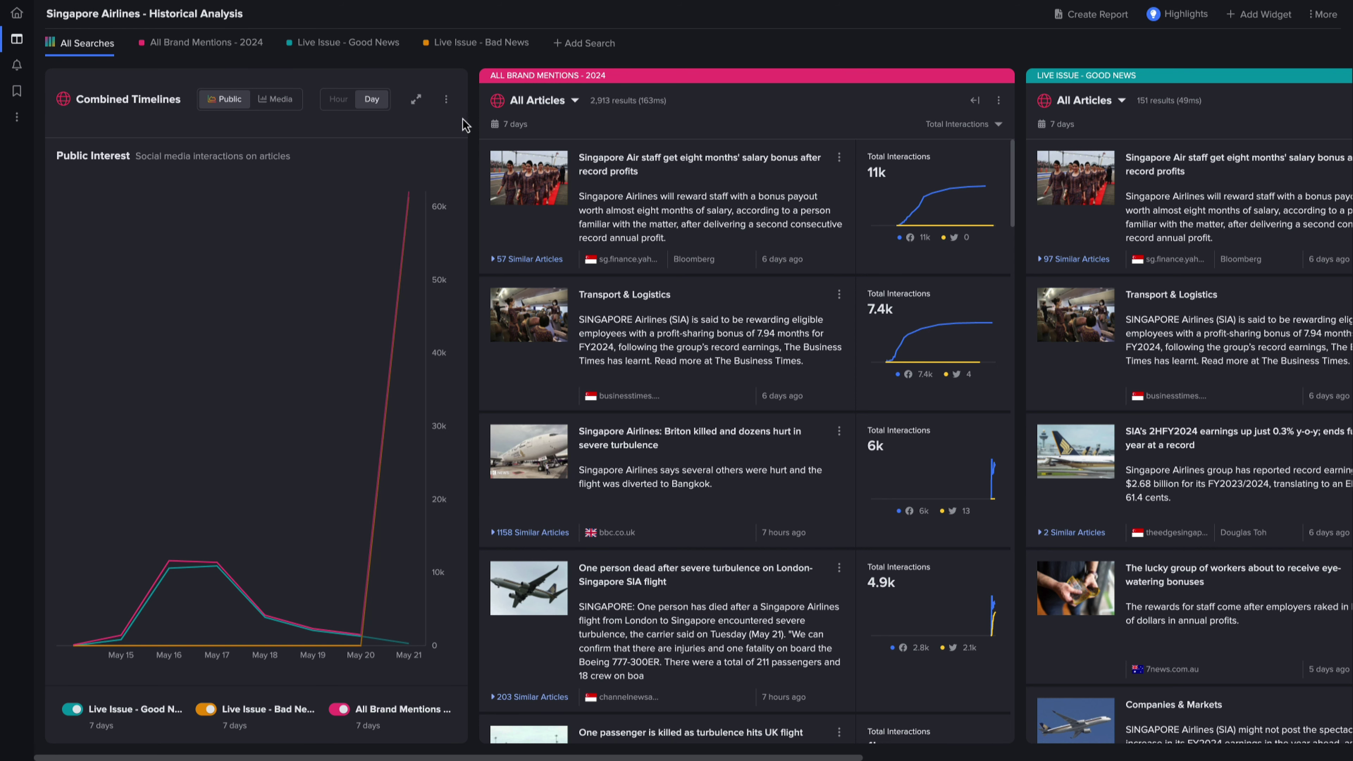
mouse_move(413, 211)
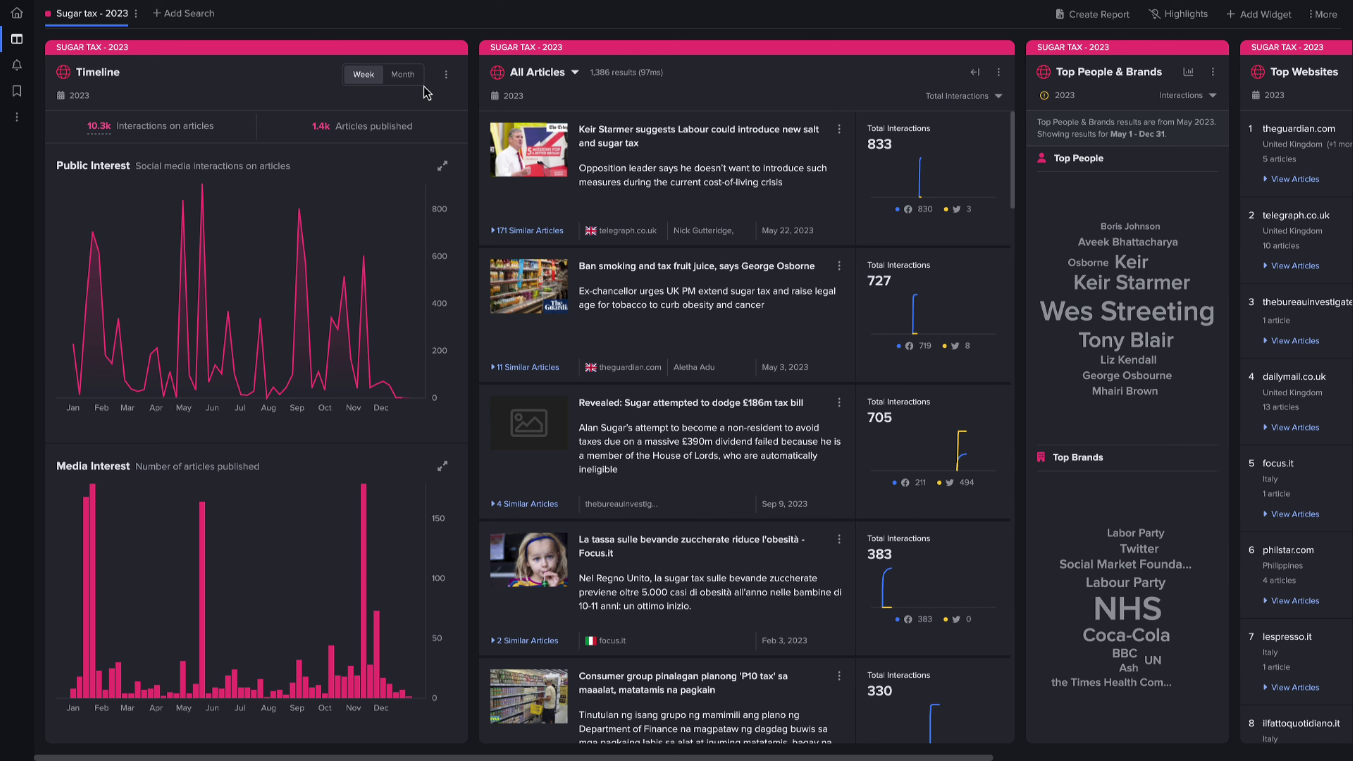
Step: Group the Sugar tax - 2023 timelines by month instead of week
left_click(403, 75)
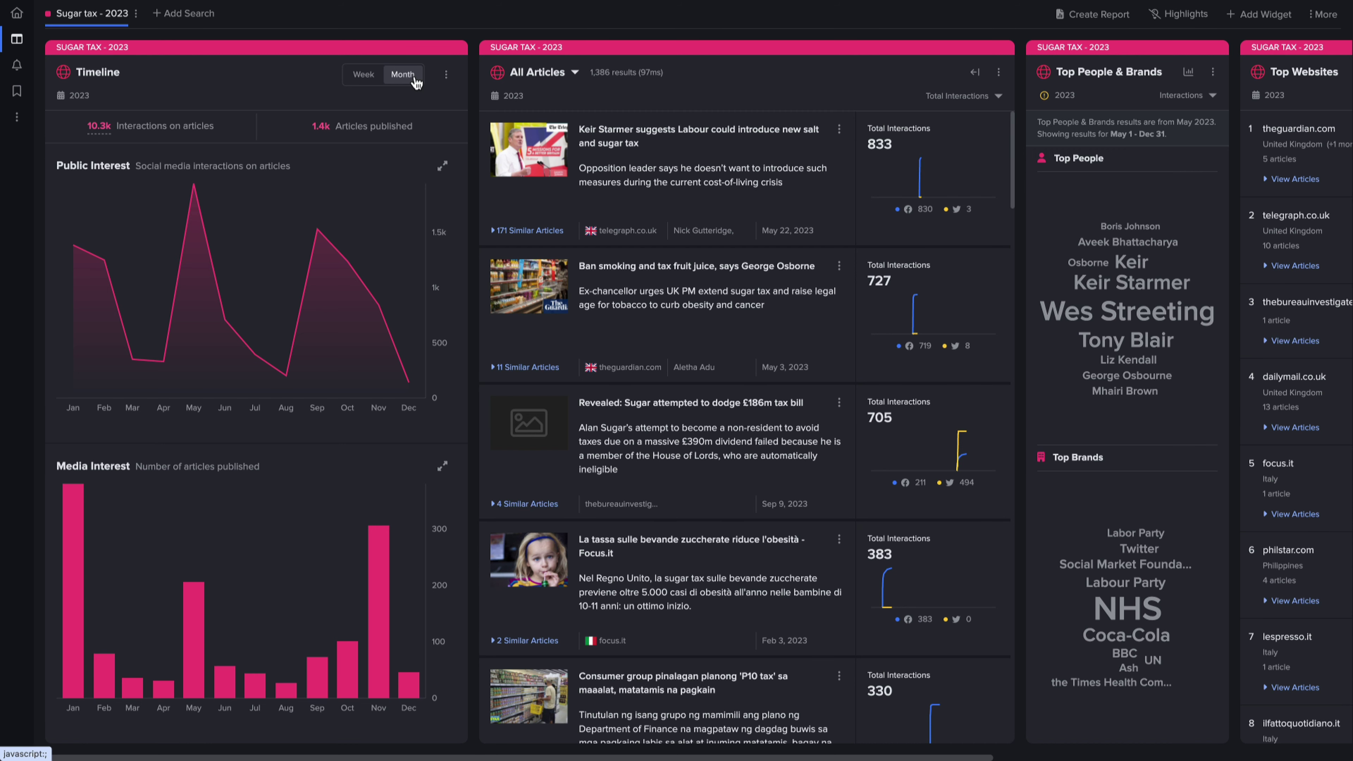
left_click(199, 191)
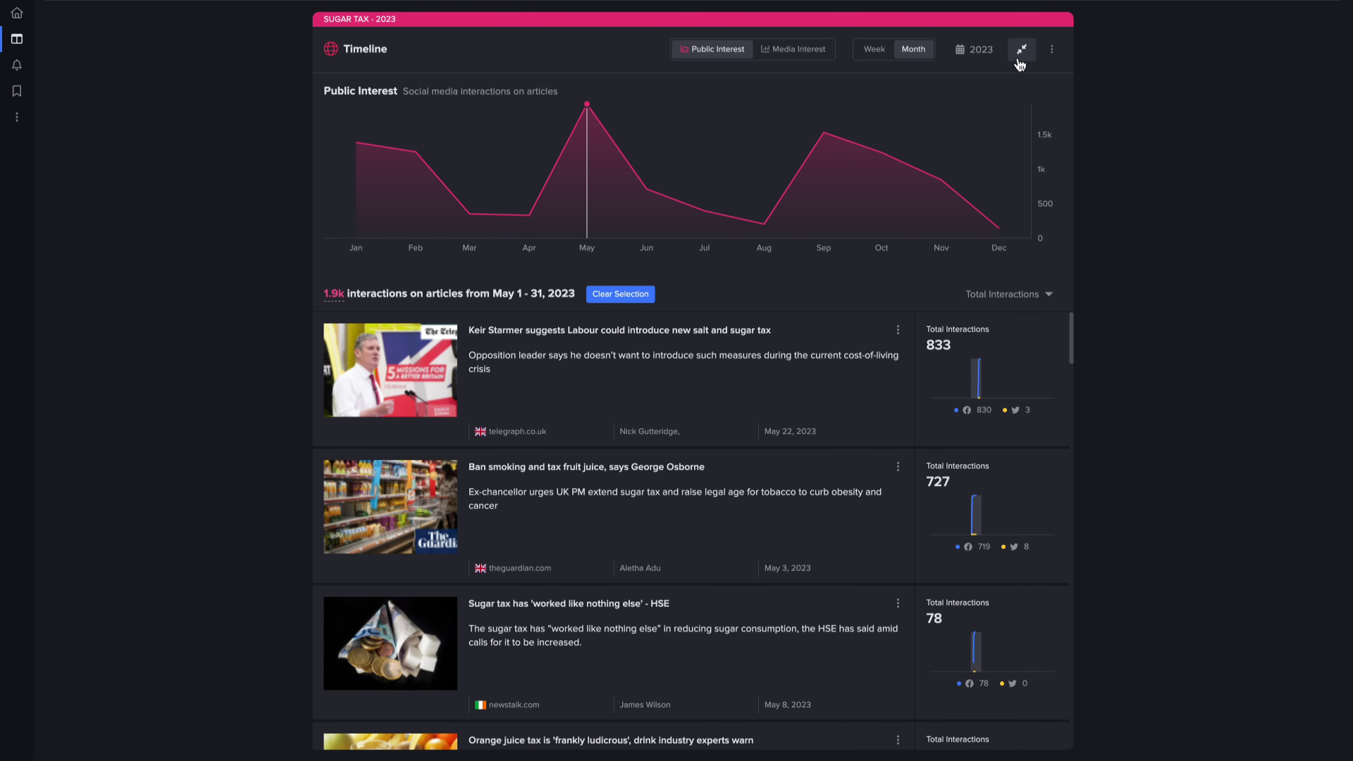
left_click(1021, 49)
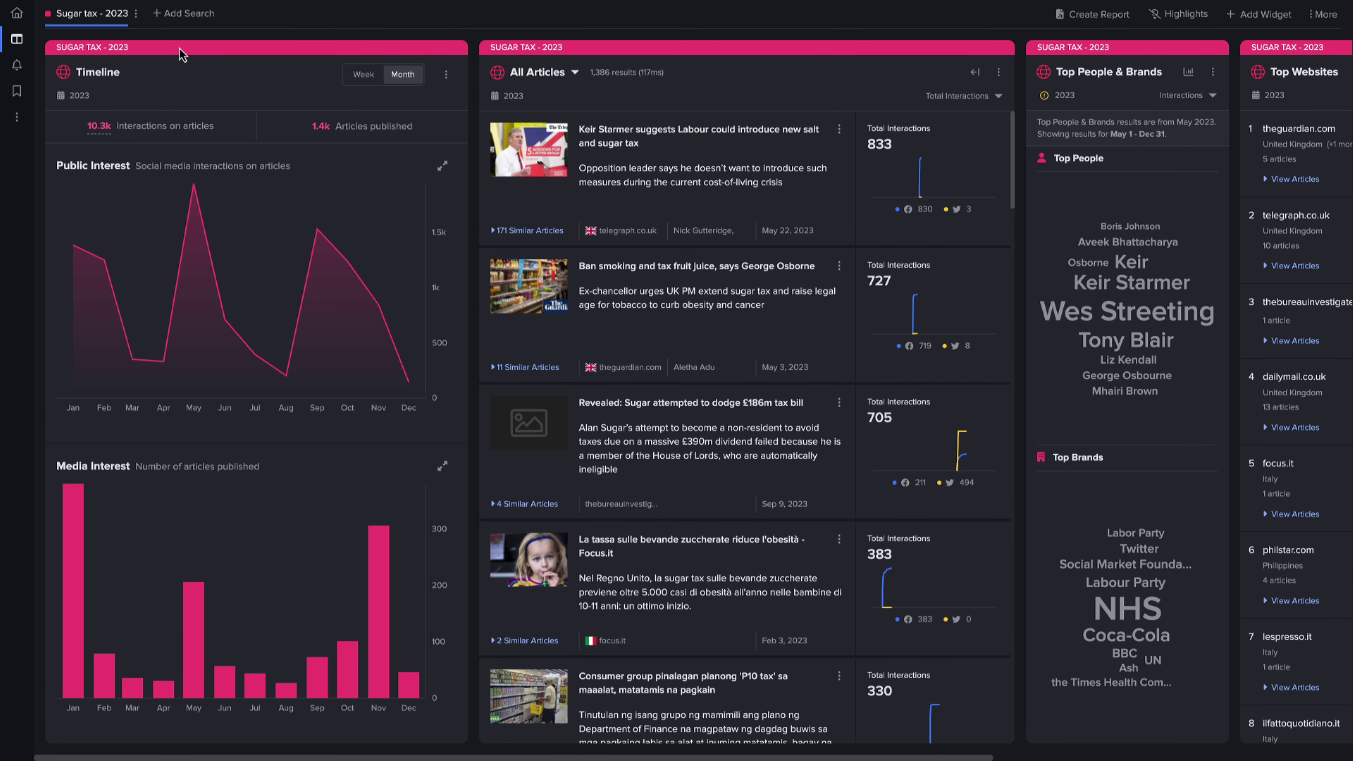
Step: Duplicate the Sugar tax - 2023 search as 'Sugar tax - 2024'
left_click(136, 13)
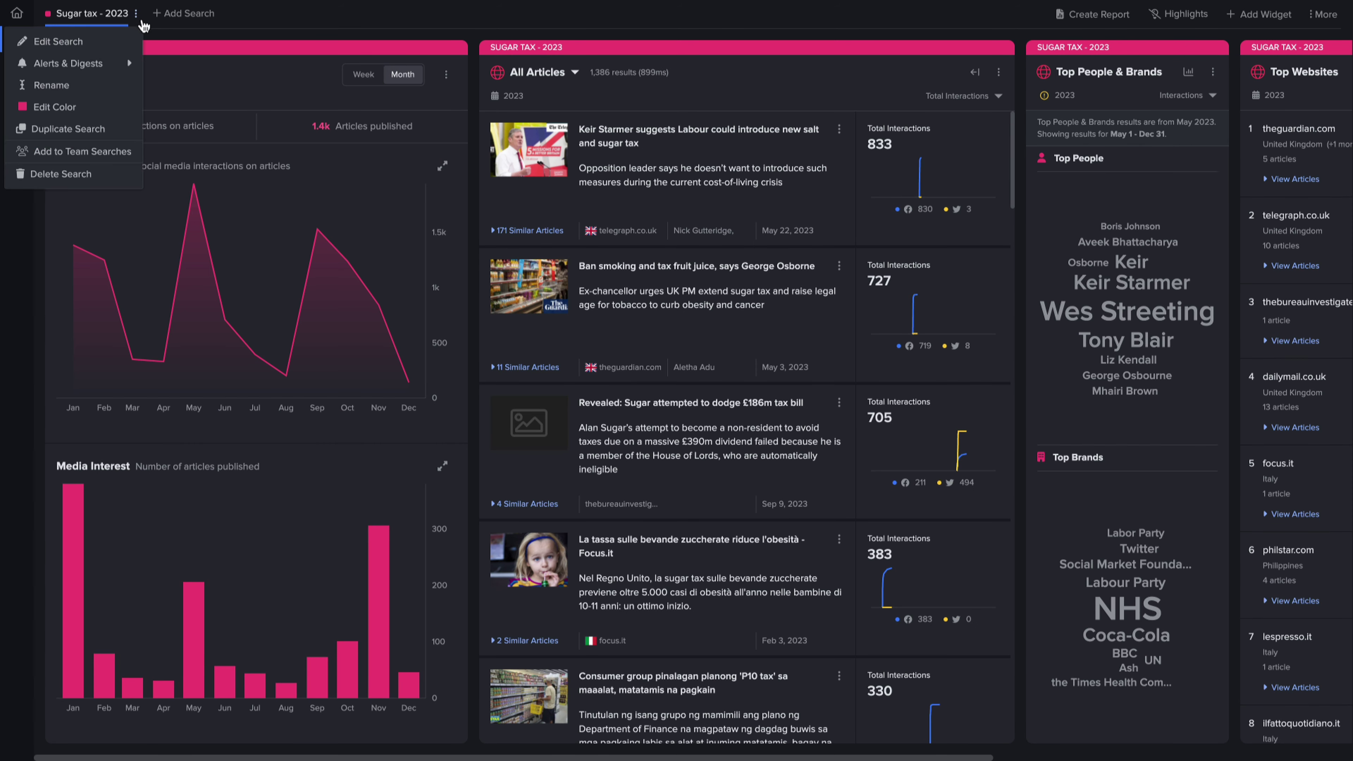
left_click(106, 129)
left_click(621, 121)
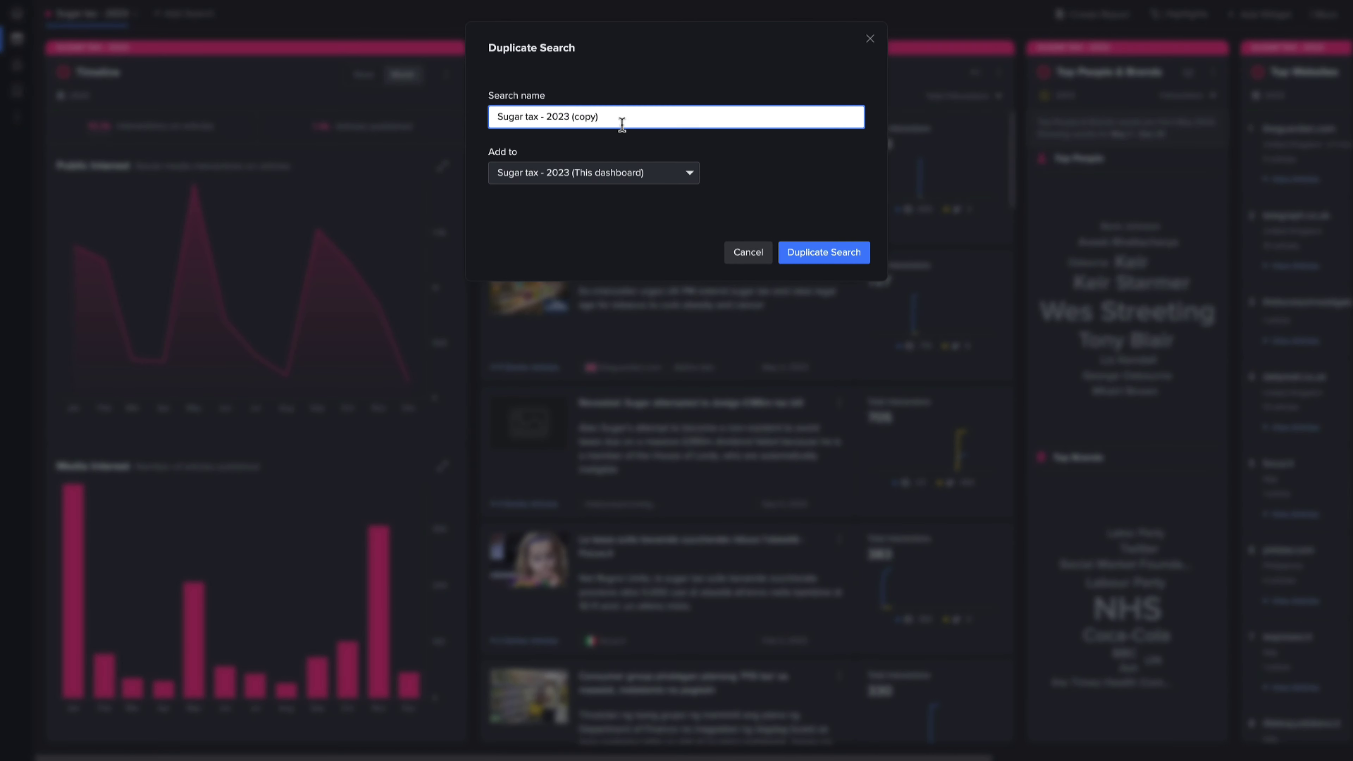
key("BackSpace")
key("BackSpace")
key("BackSpace")
key("BackSpace")
key("BackSpace")
key("BackSpace")
key("BackSpace")
key("BackSpace")
type("4")
left_click(806, 252)
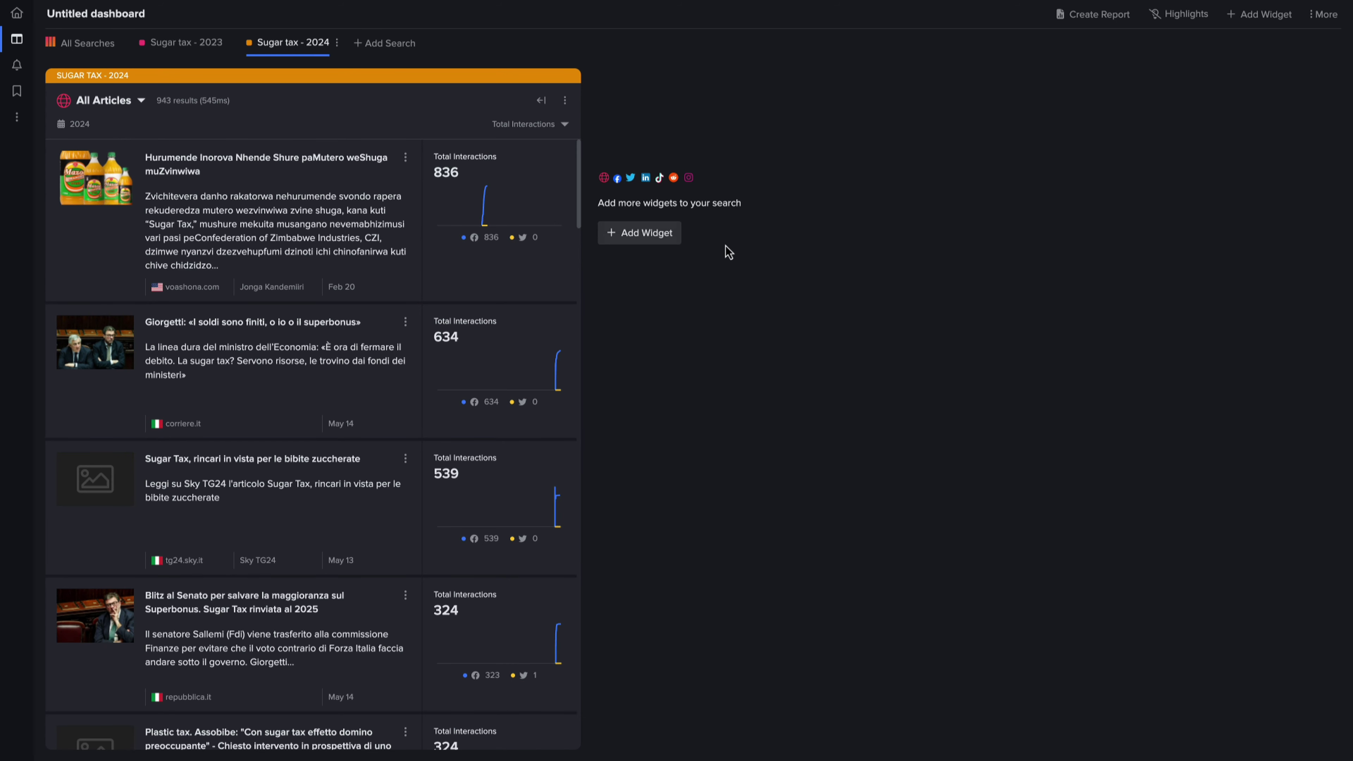
Step: Add Timeline, Top People & Brands and Top Websites widgets to the 2024 search
left_click(629, 233)
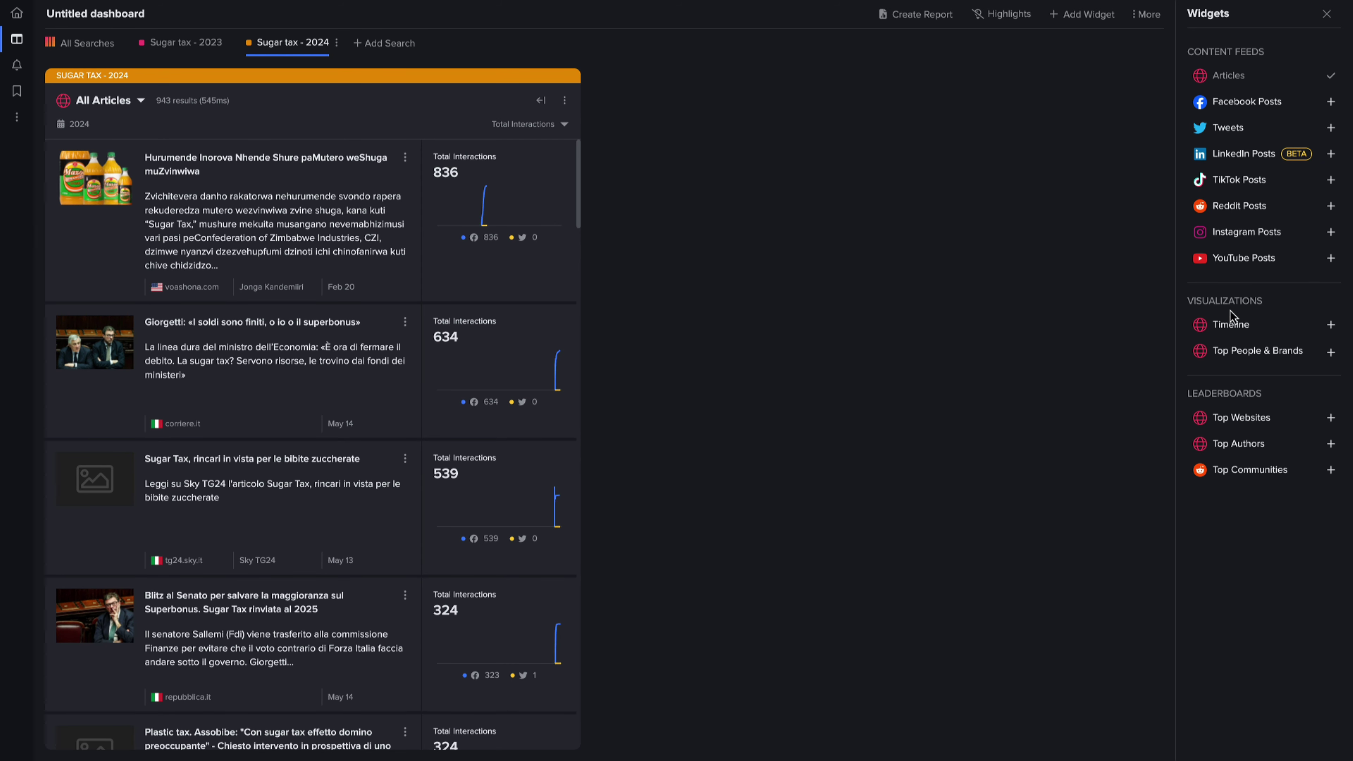
left_click(1300, 326)
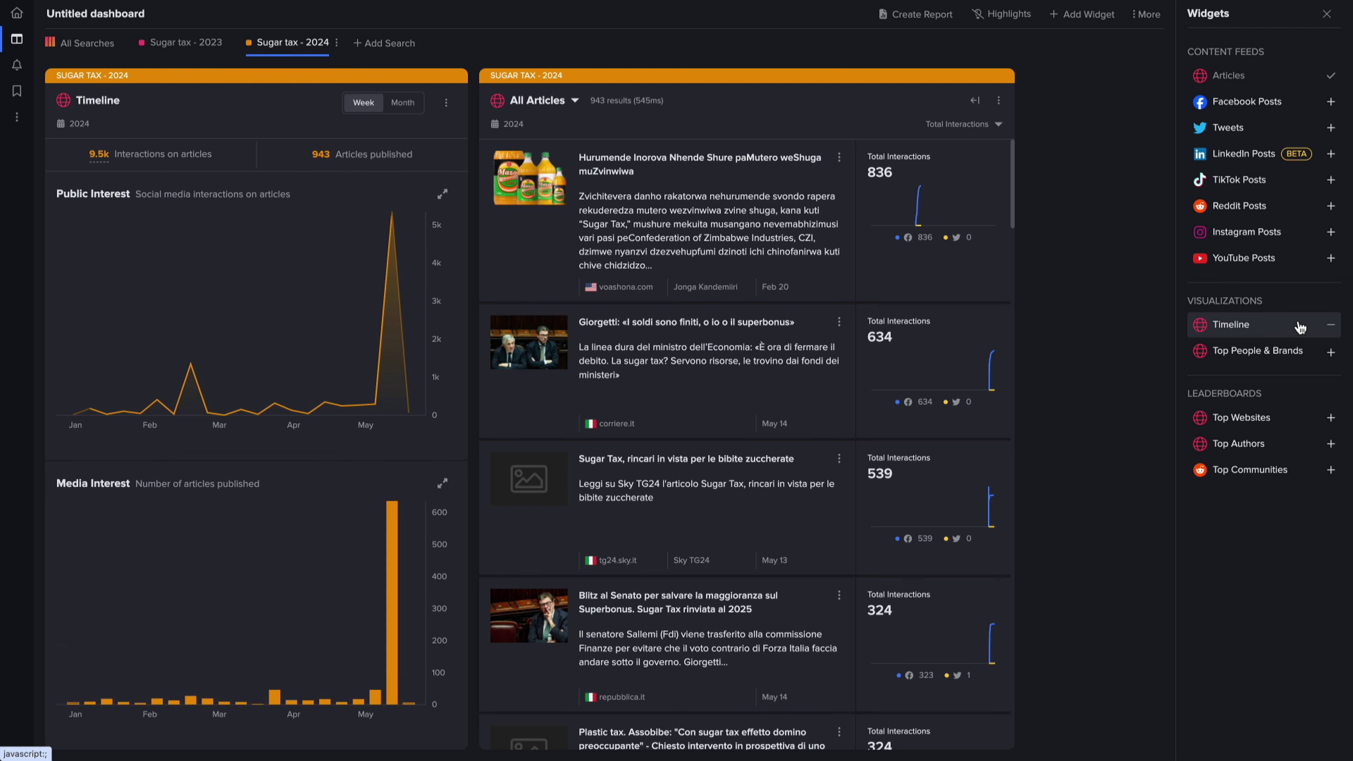
left_click(1300, 353)
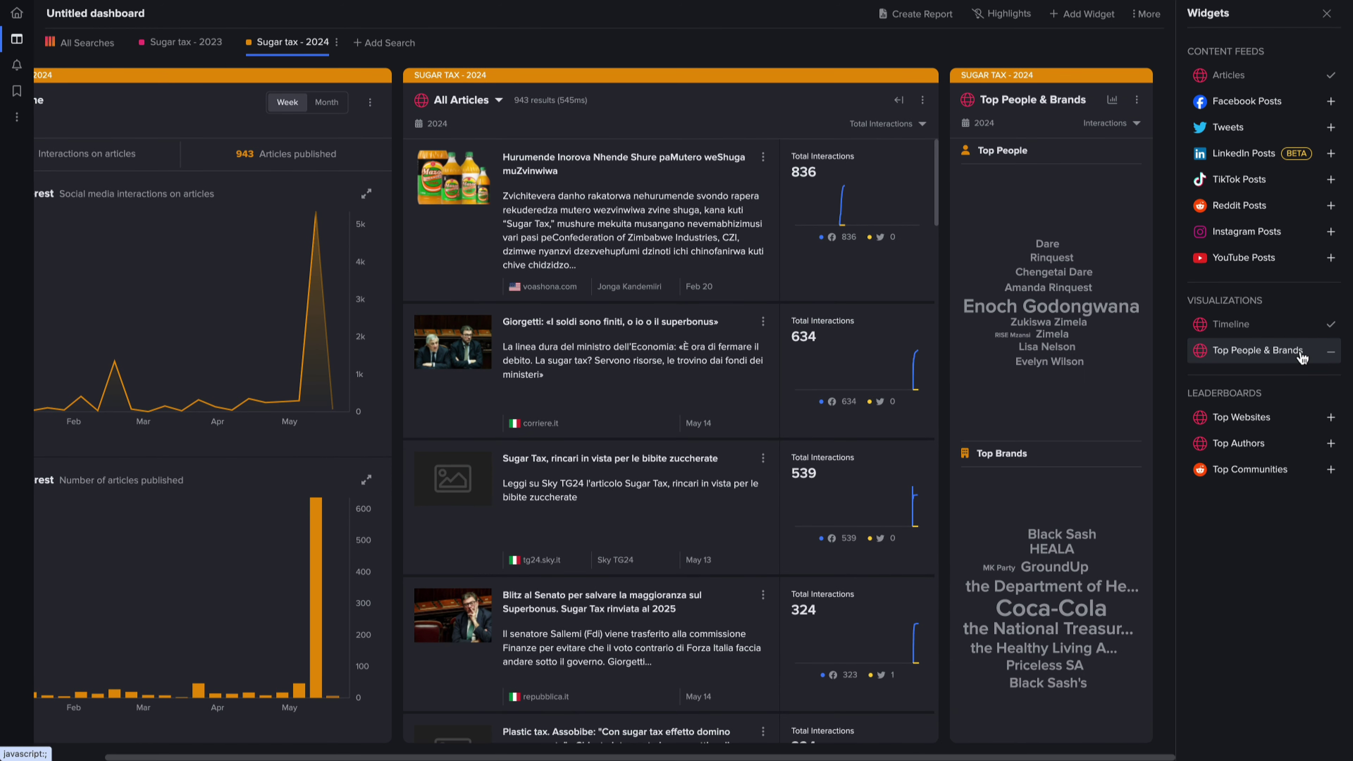
left_click(1292, 417)
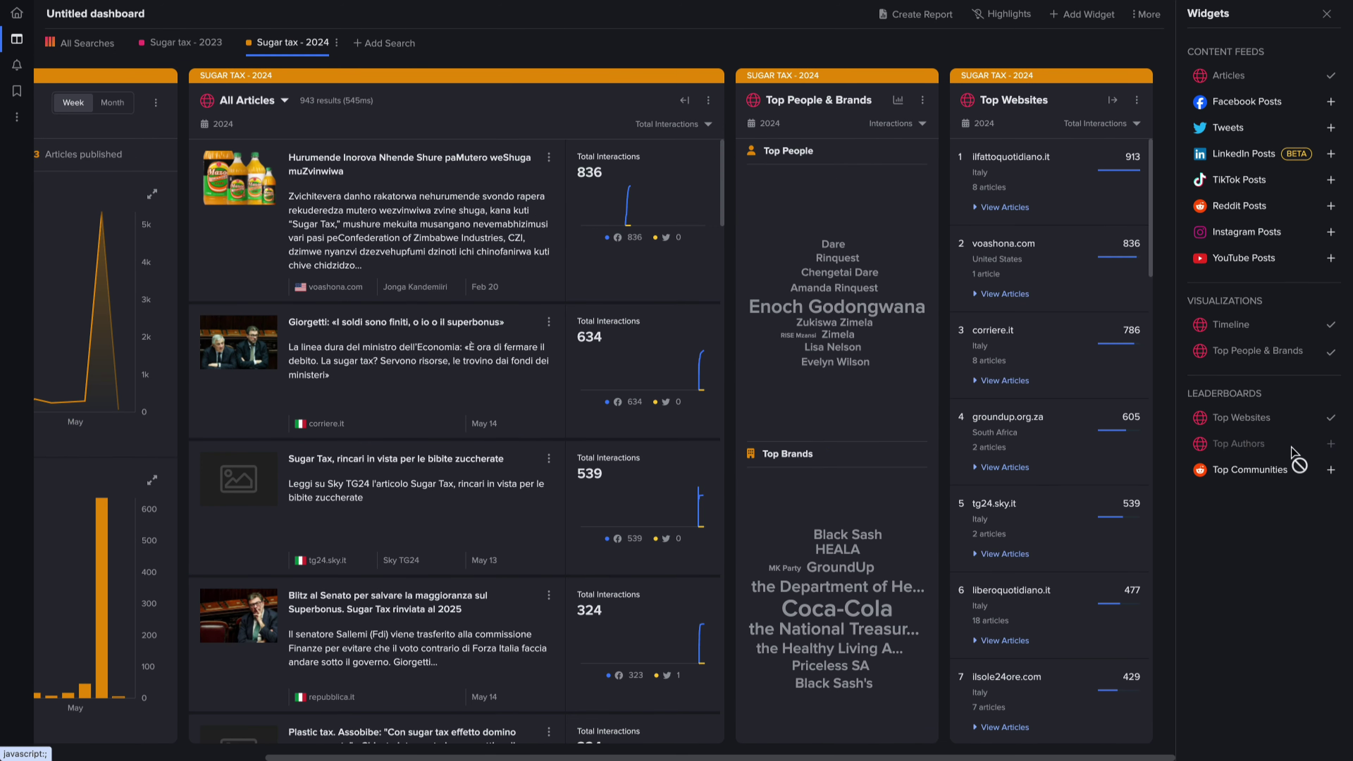
left_click(1326, 14)
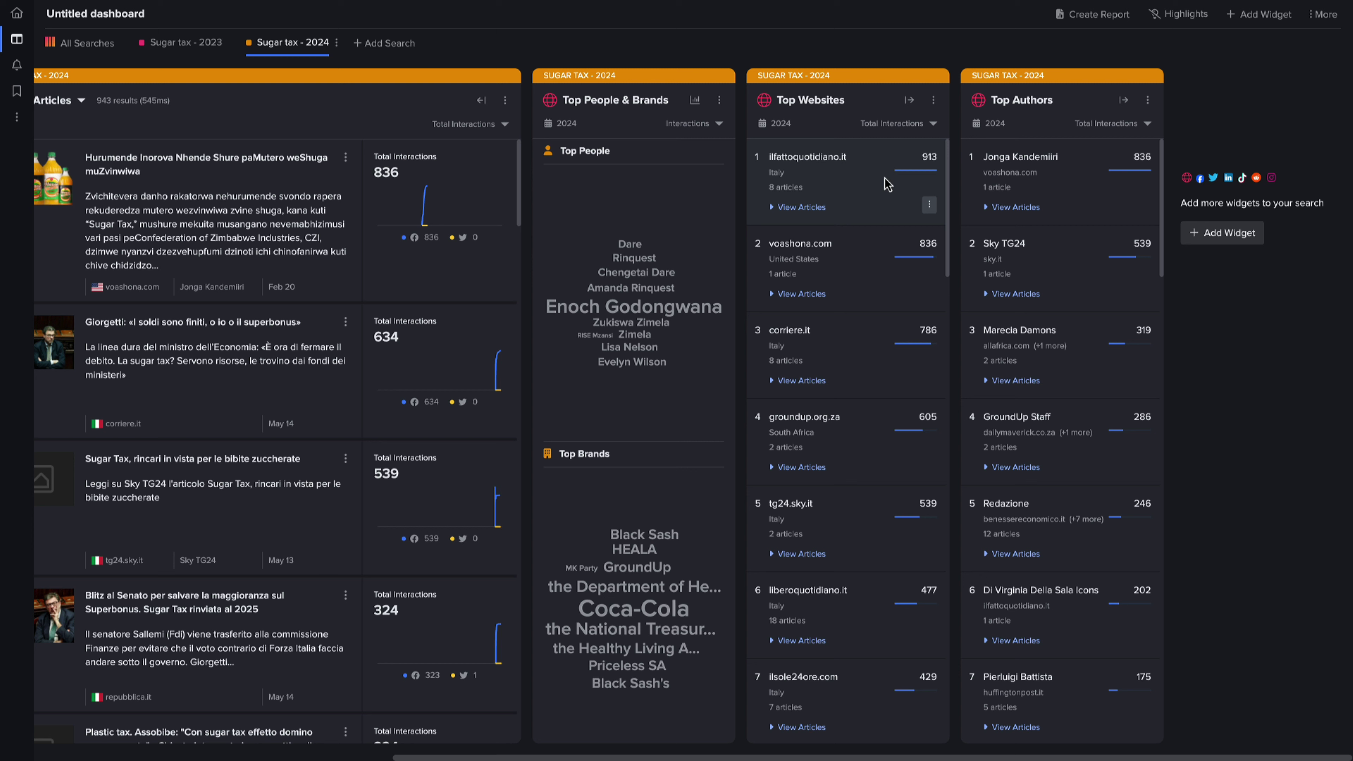
Step: Change Top People & Brands to a scatter chart plotting brands instead of people
left_click(695, 100)
left_click(636, 163)
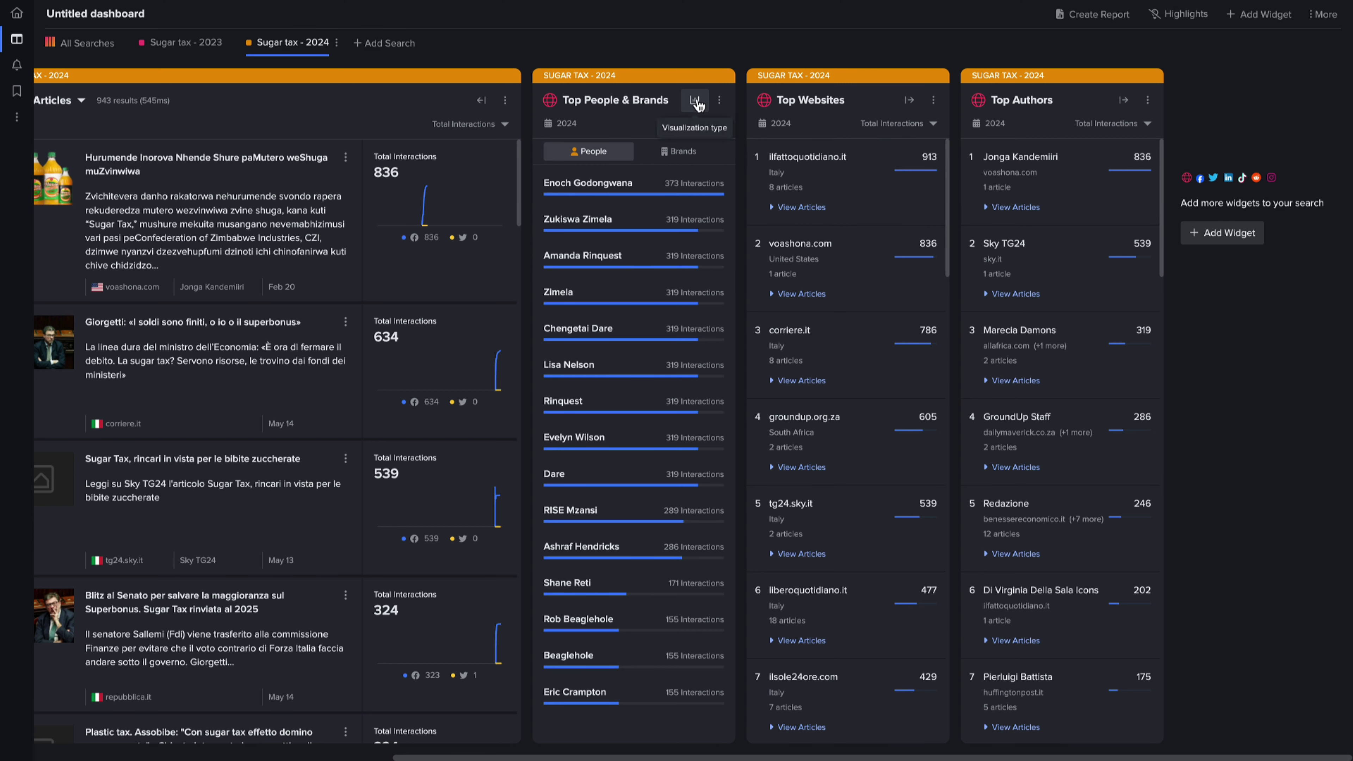
left_click(694, 100)
left_click(655, 186)
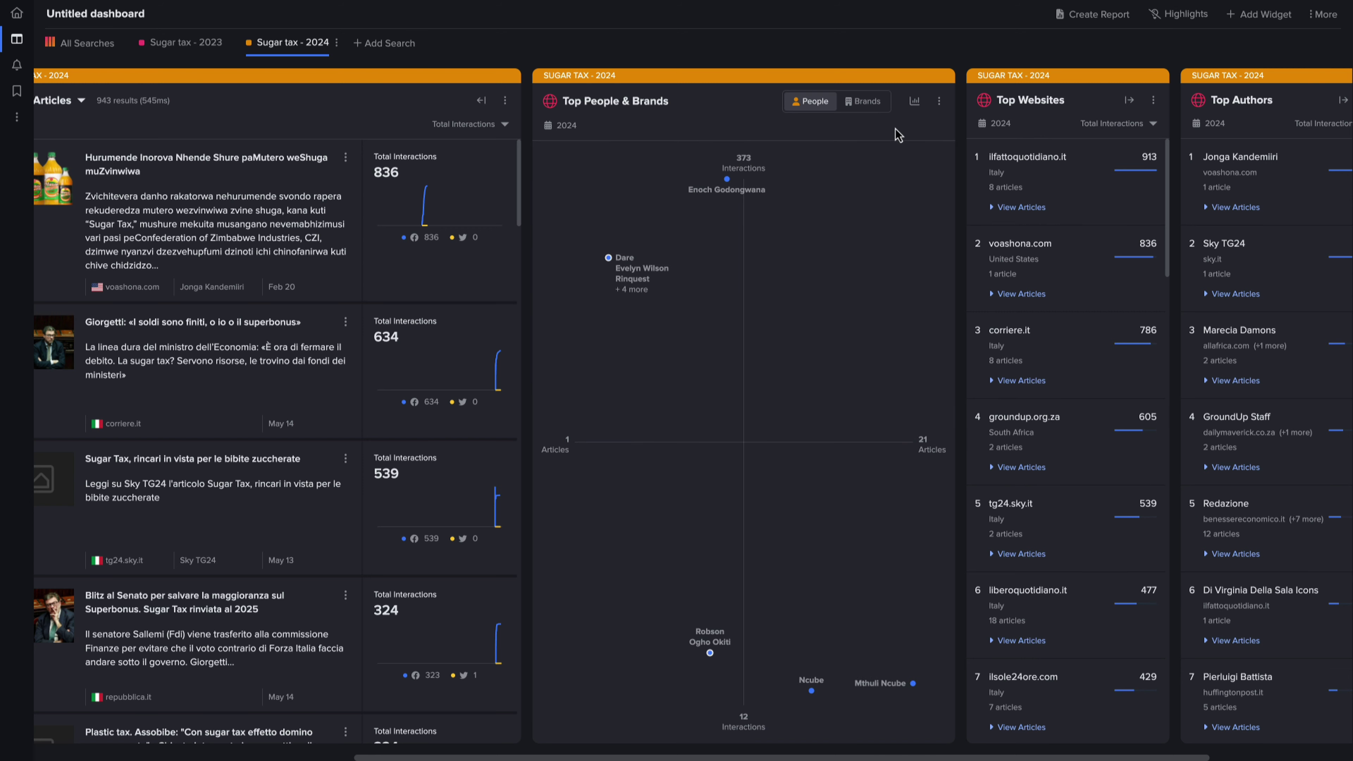
left_click(867, 105)
mouse_move(890, 183)
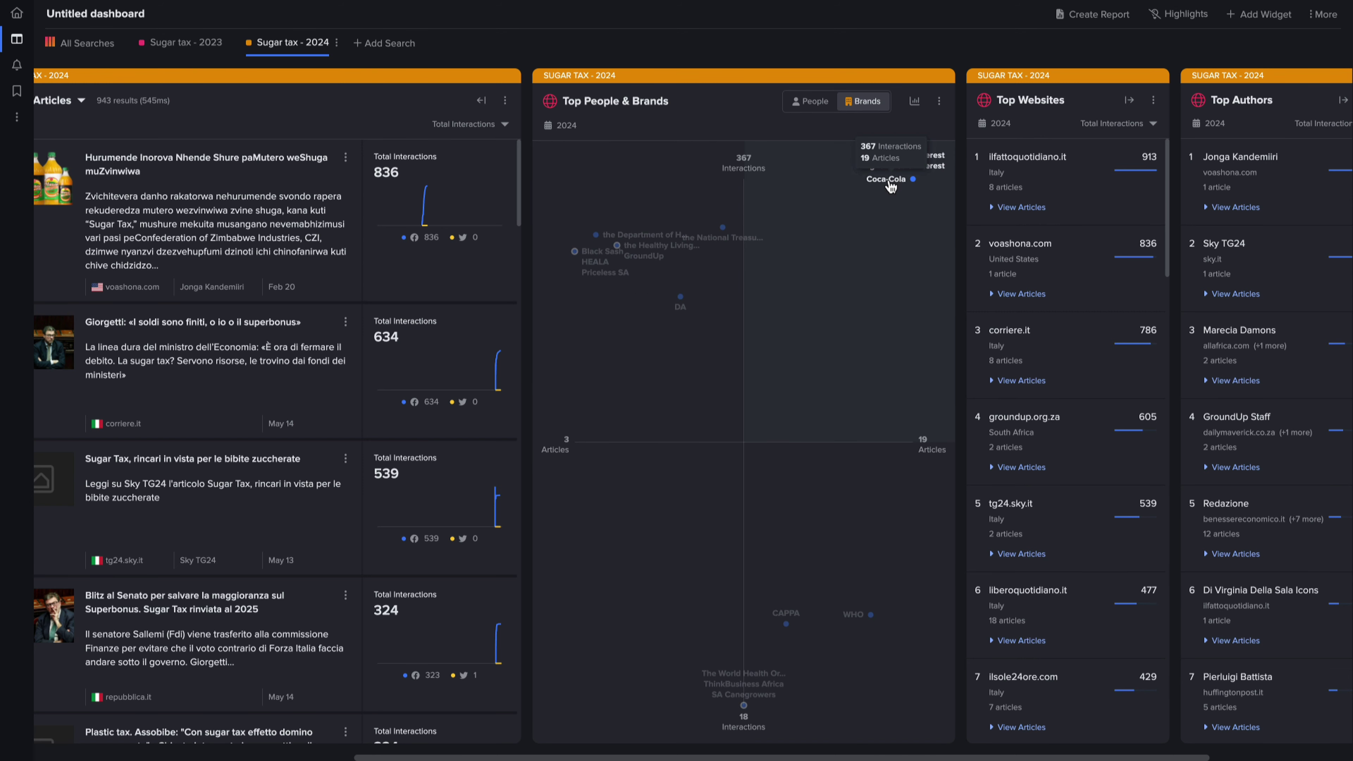
scroll(715, 136, "left", 10)
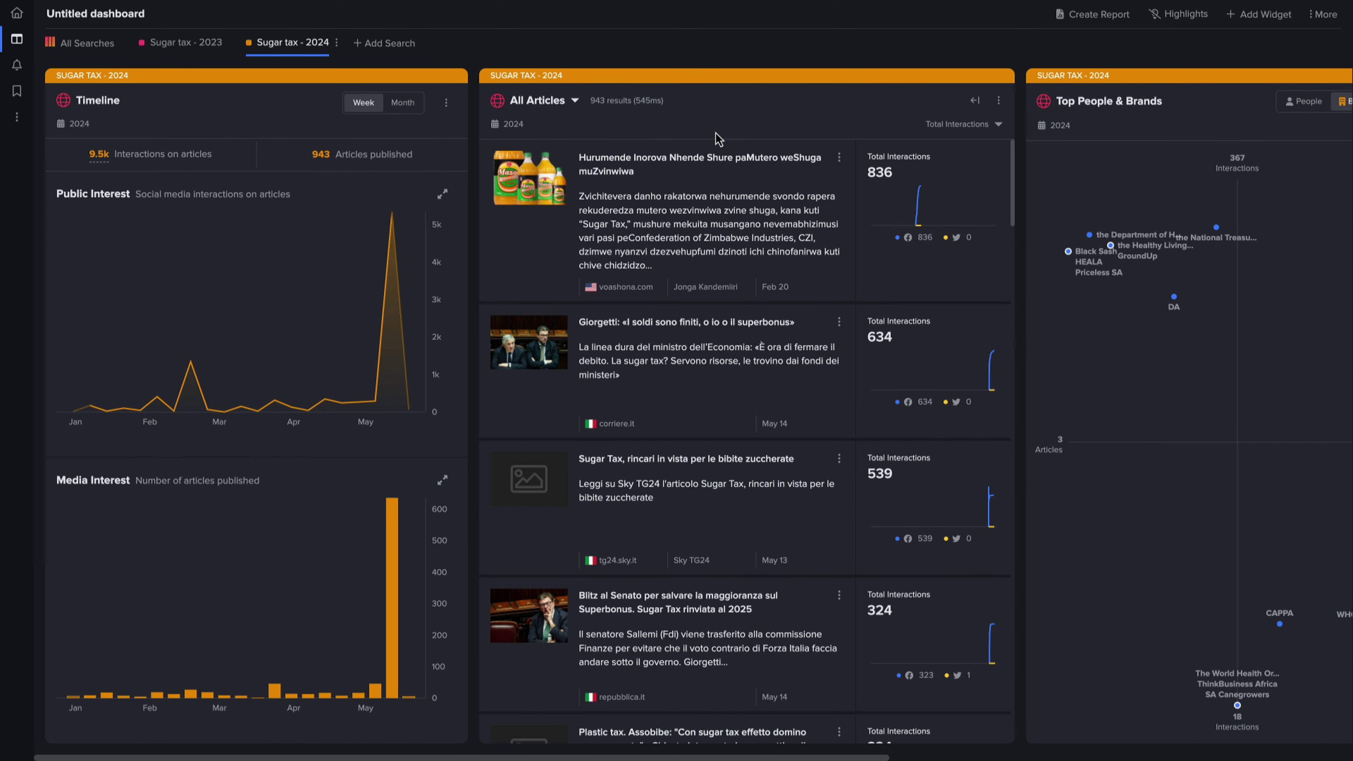
Step: Inspect the May 12-18 timeline peak, then go to the All Searches view
left_click(394, 219)
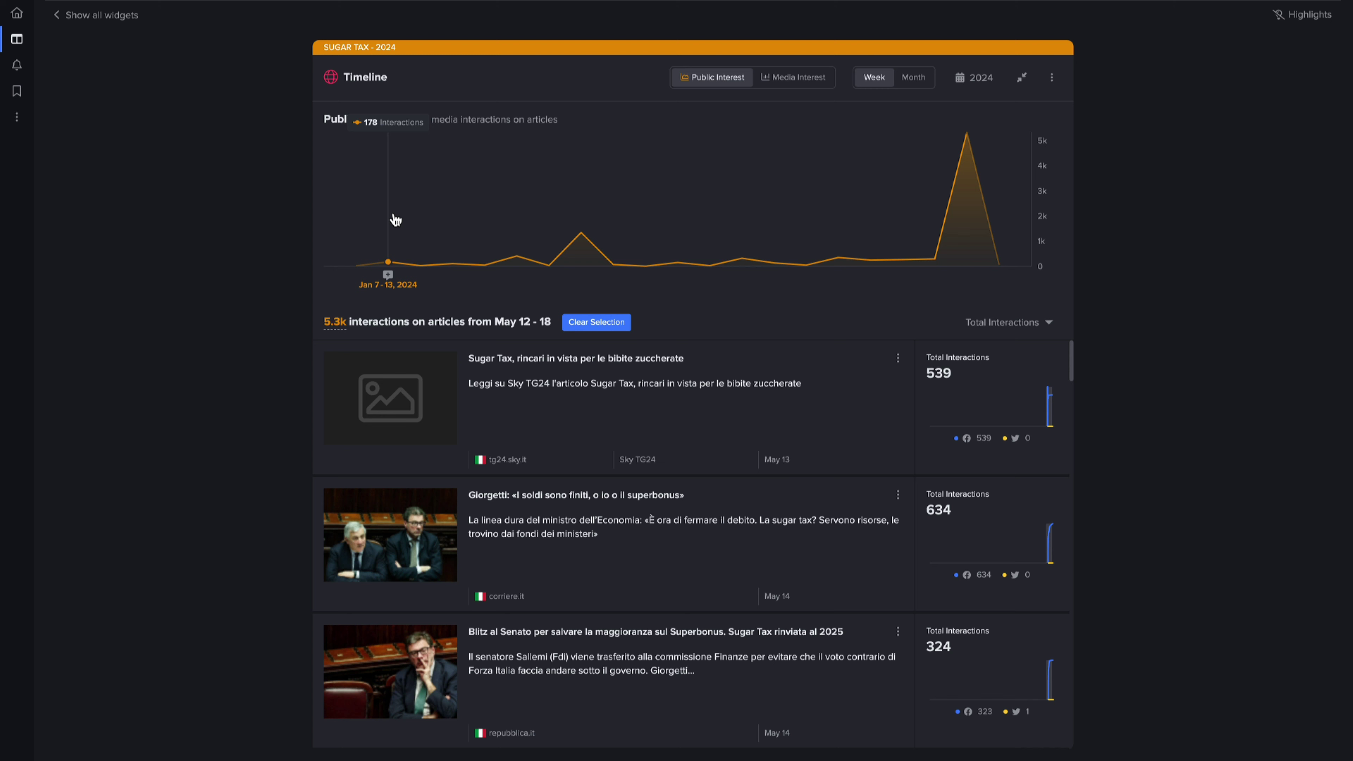
left_click(1020, 79)
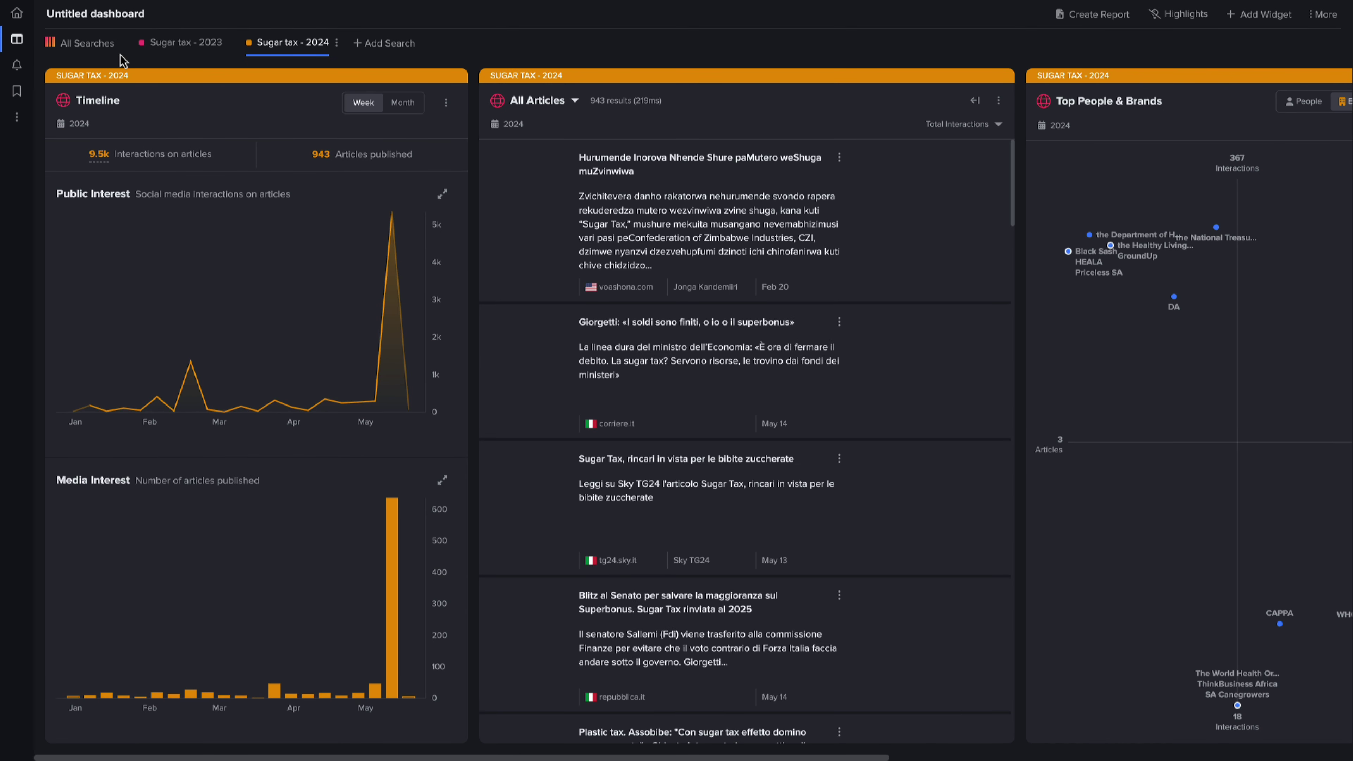
left_click(109, 55)
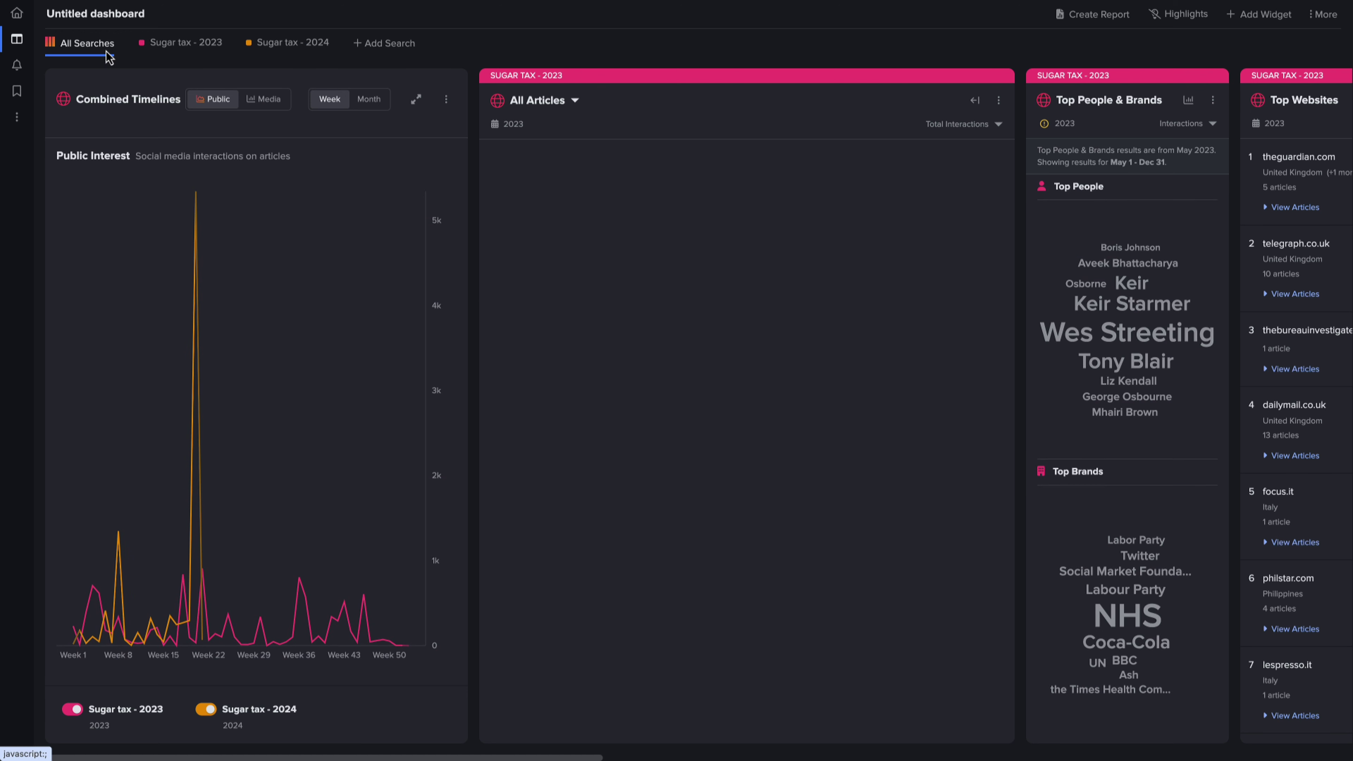
Step: Replace the 'Untitled dashboard' title with 'Sugar tax'
left_click(144, 13)
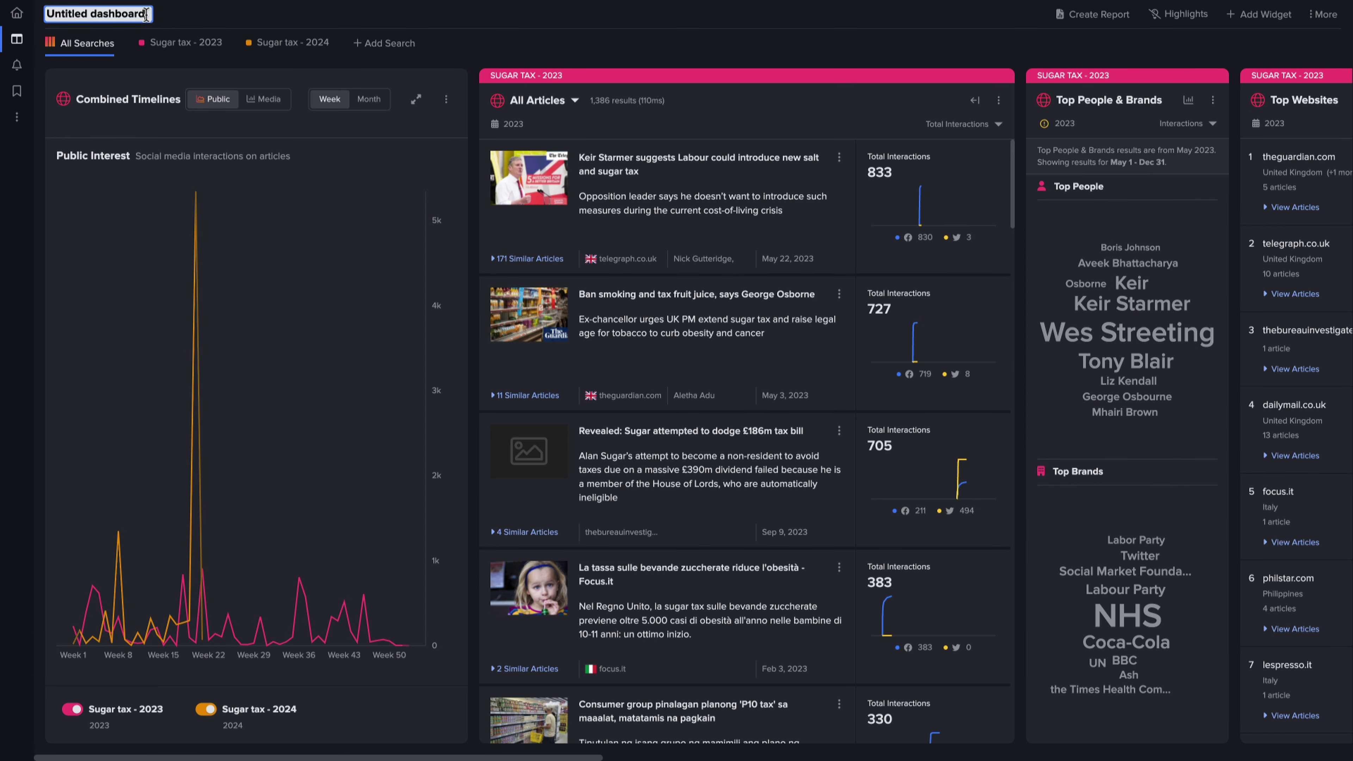
left_click_drag(144, 13, 57, 10)
type("Sugar tax")
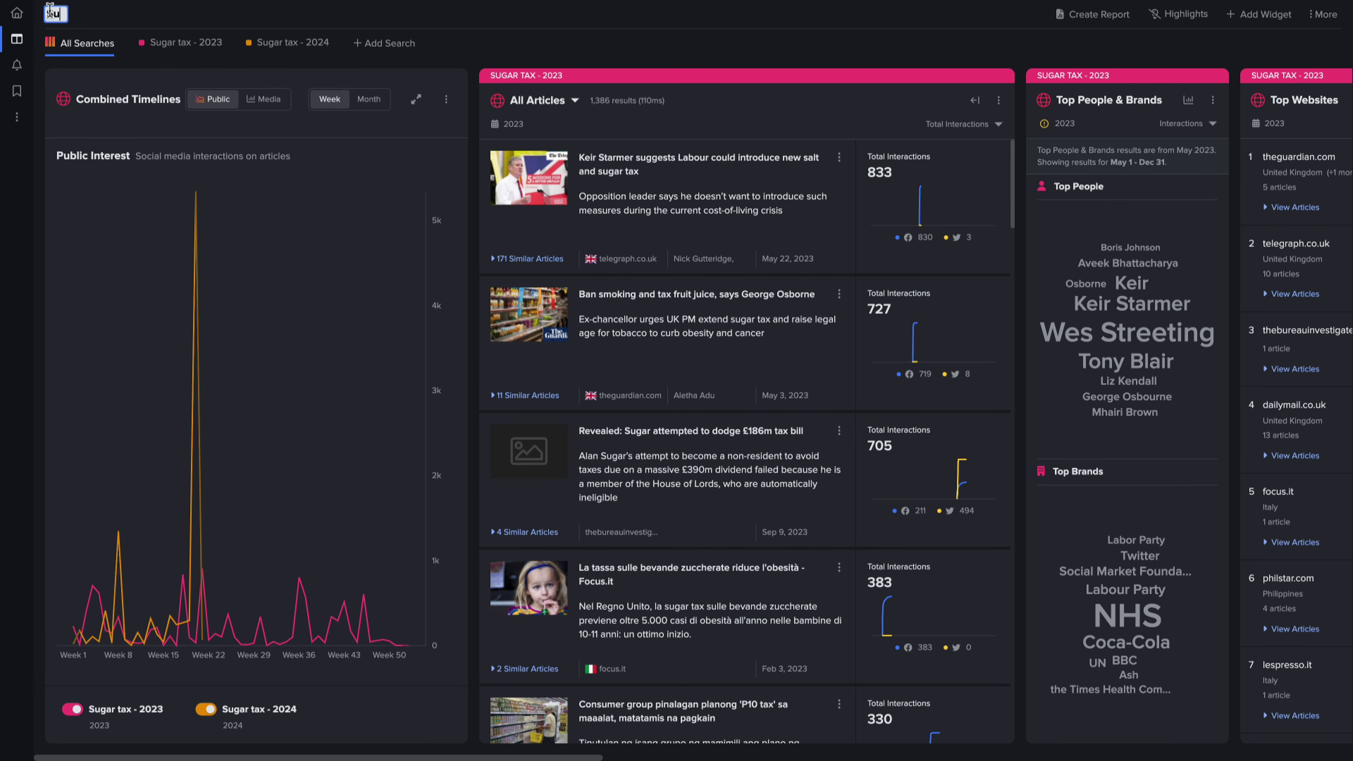
left_click(162, 15)
Step: Open the dashboard as a report and preview the Interest overview: Articles and Interest over time pages
left_click(1127, 26)
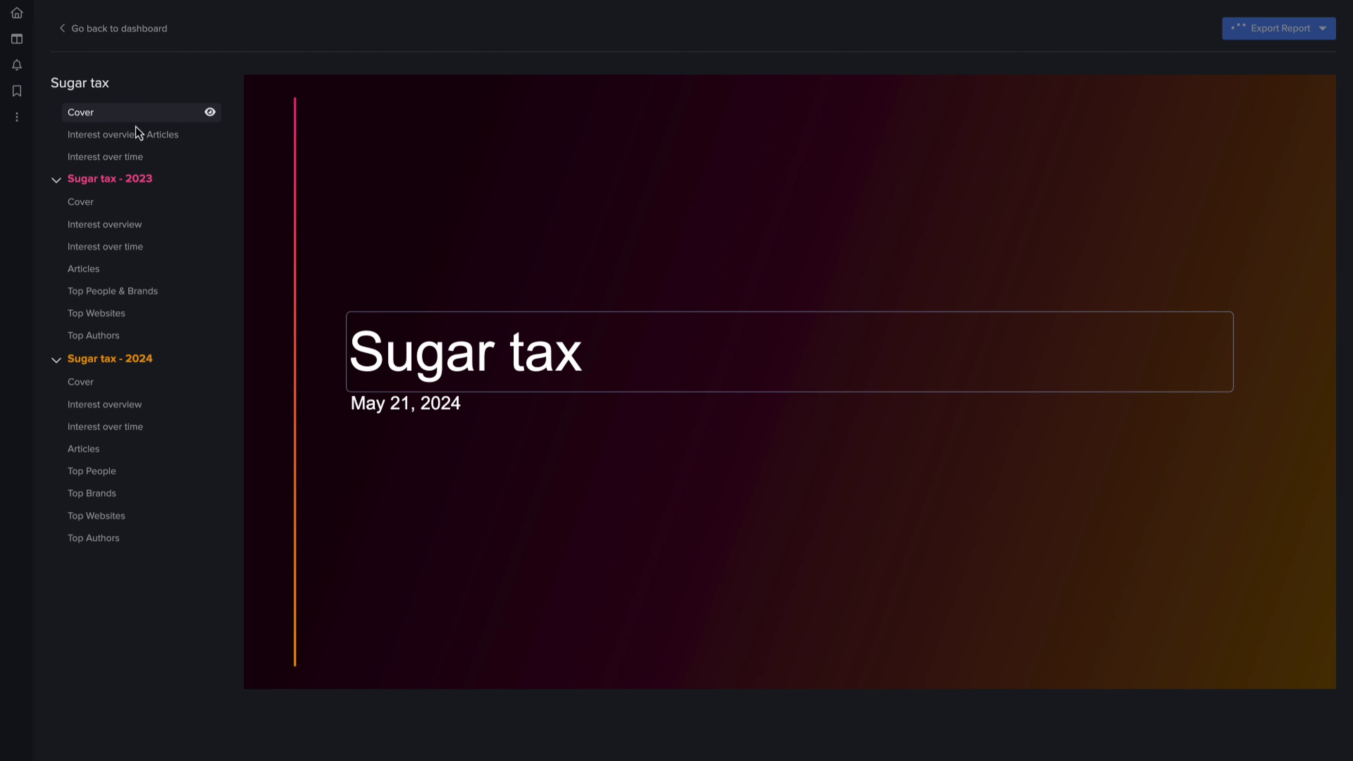
left_click(126, 136)
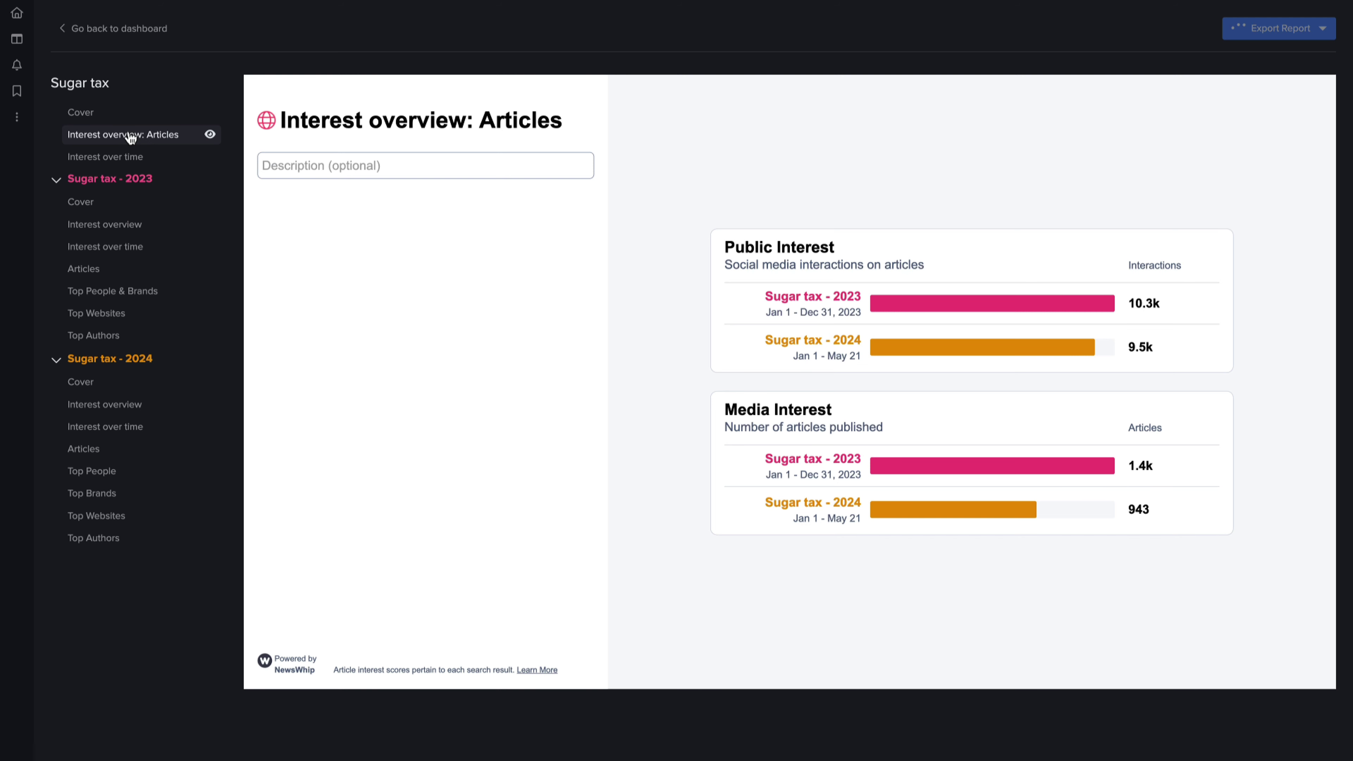
left_click(128, 160)
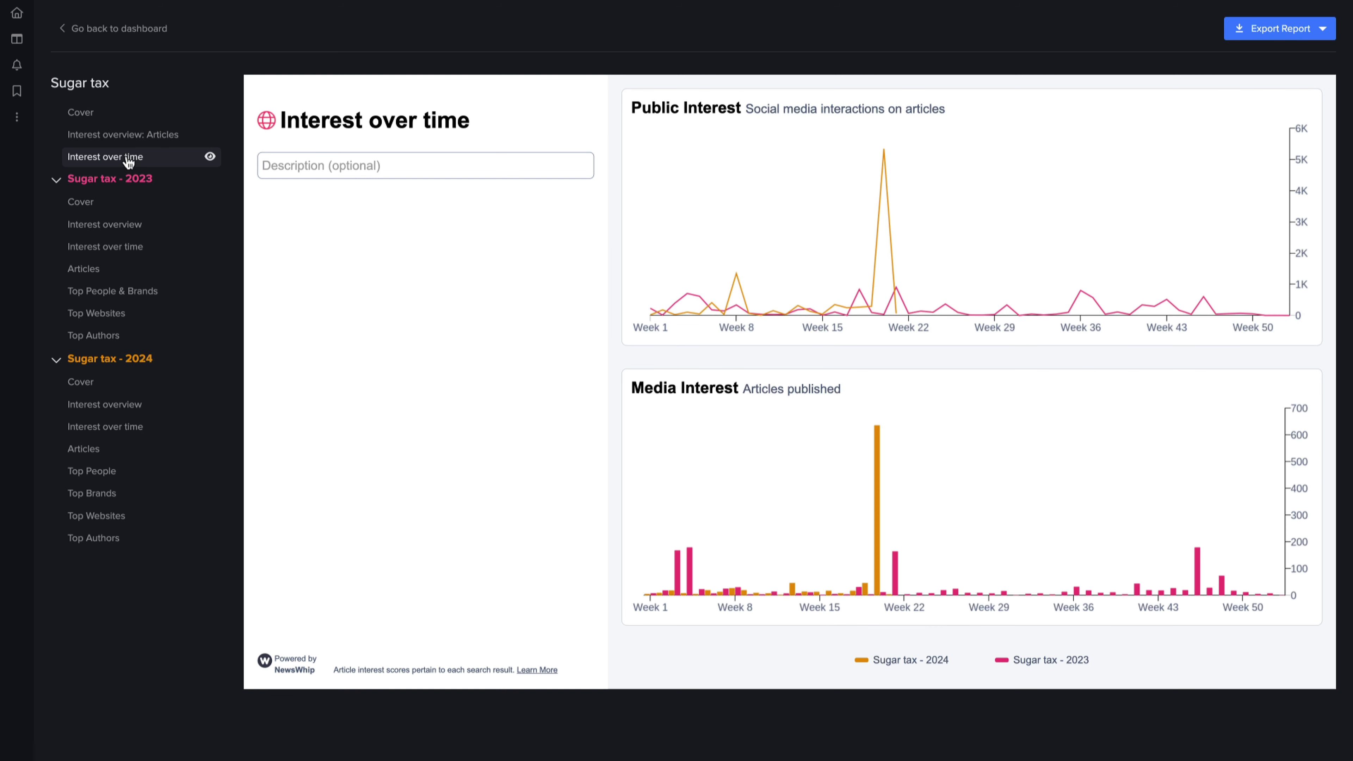